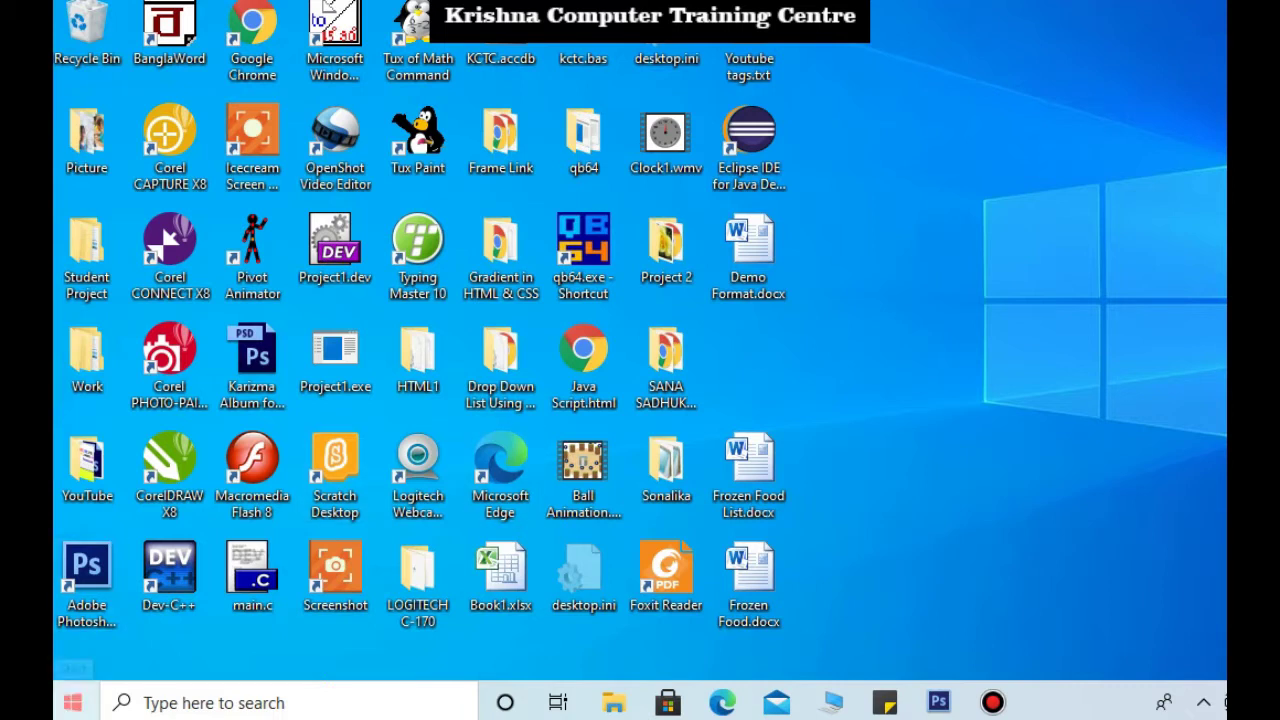
- Launch Adobe Photoshop CS6 from the Adobe folder in the Start menu
left_click(72, 703)
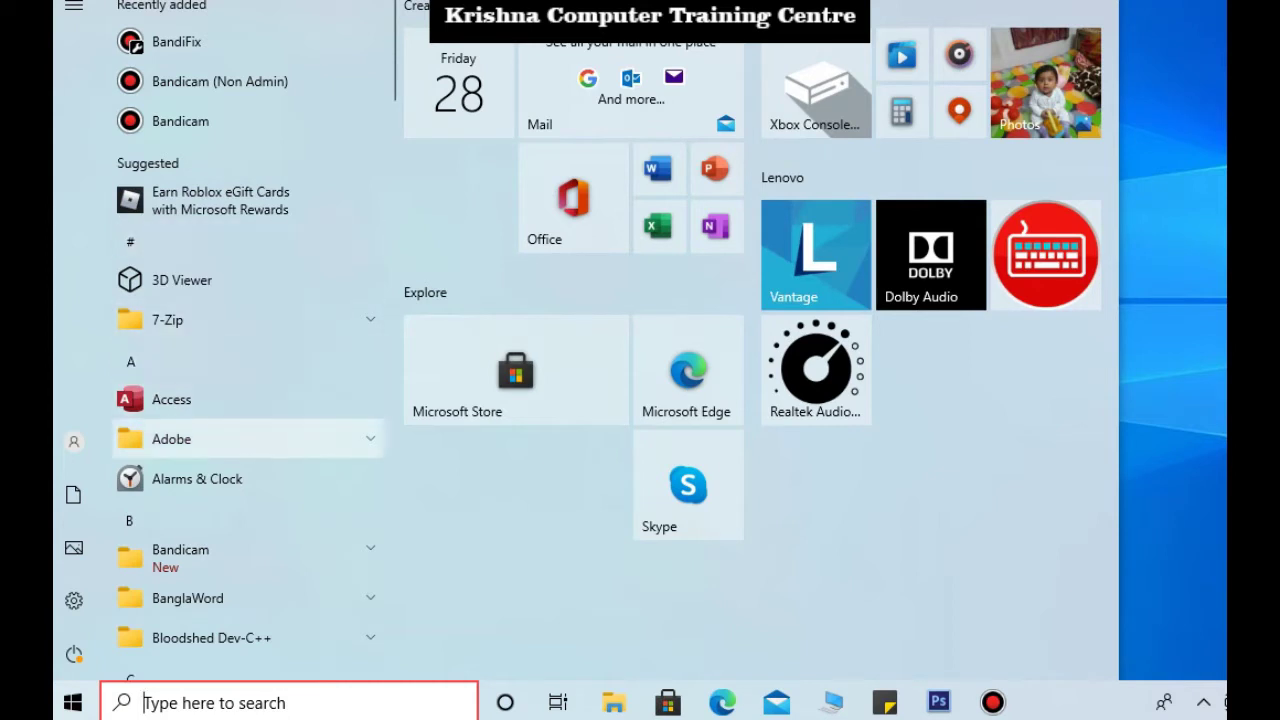
left_click(171, 439)
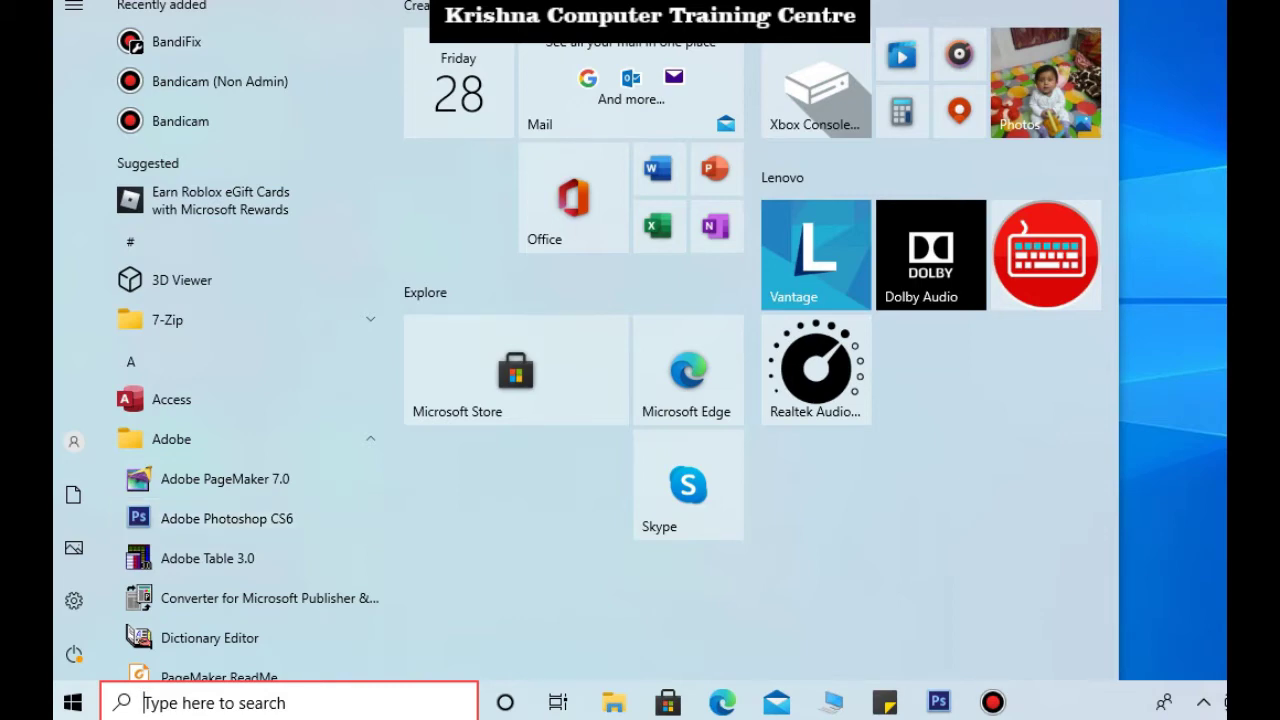
left_click(938, 702)
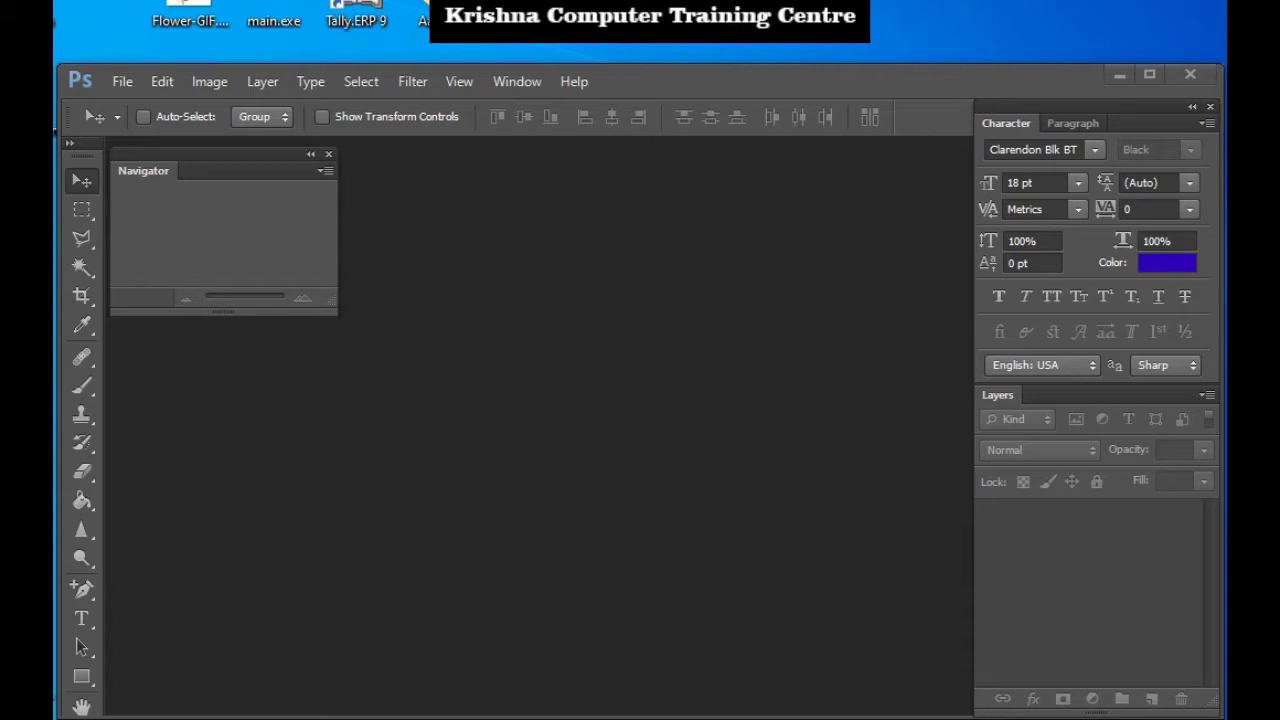
- Open the New document dialog through File > New using keyboard menu navigation
left_click(517, 81)
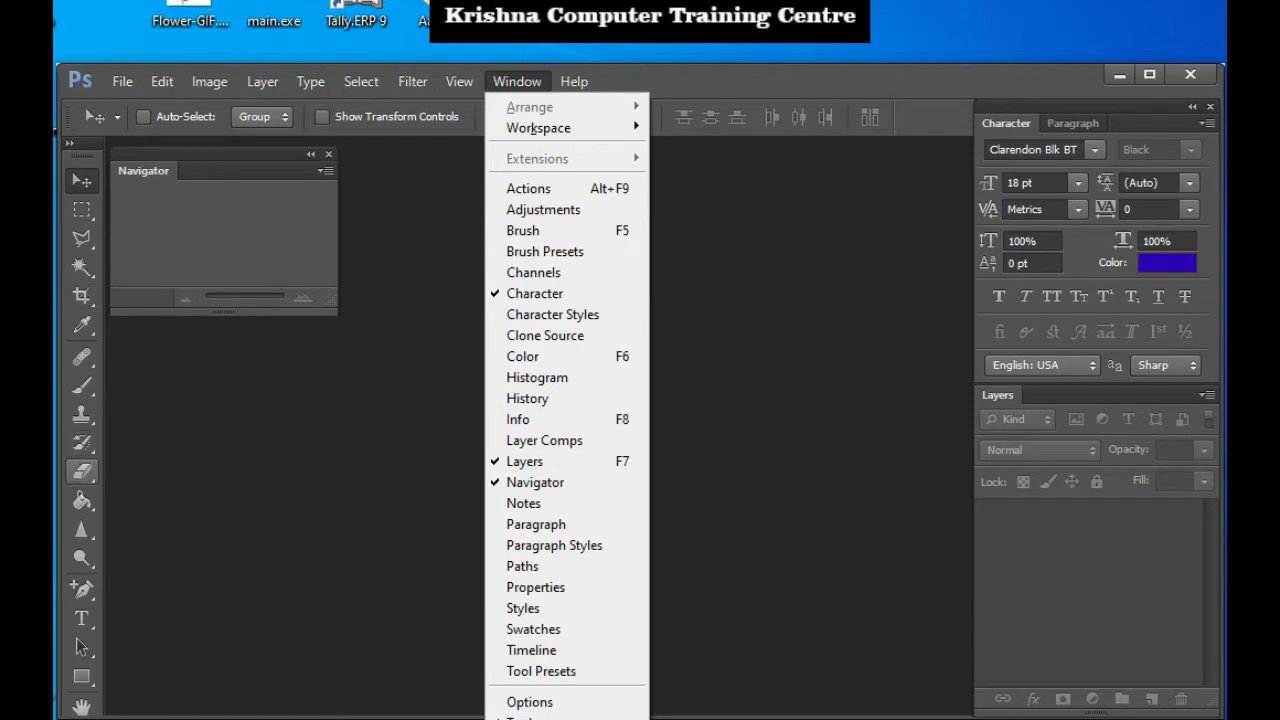
key("Down")
key("Escape")
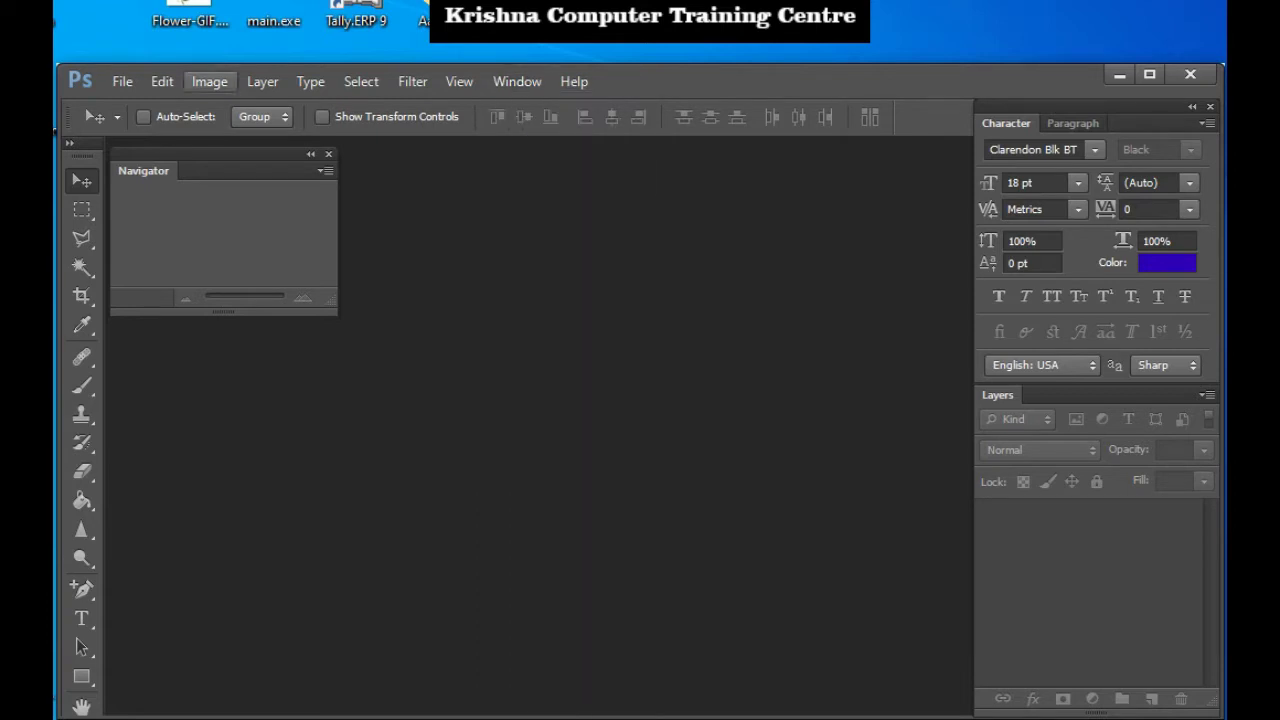
key("Left")
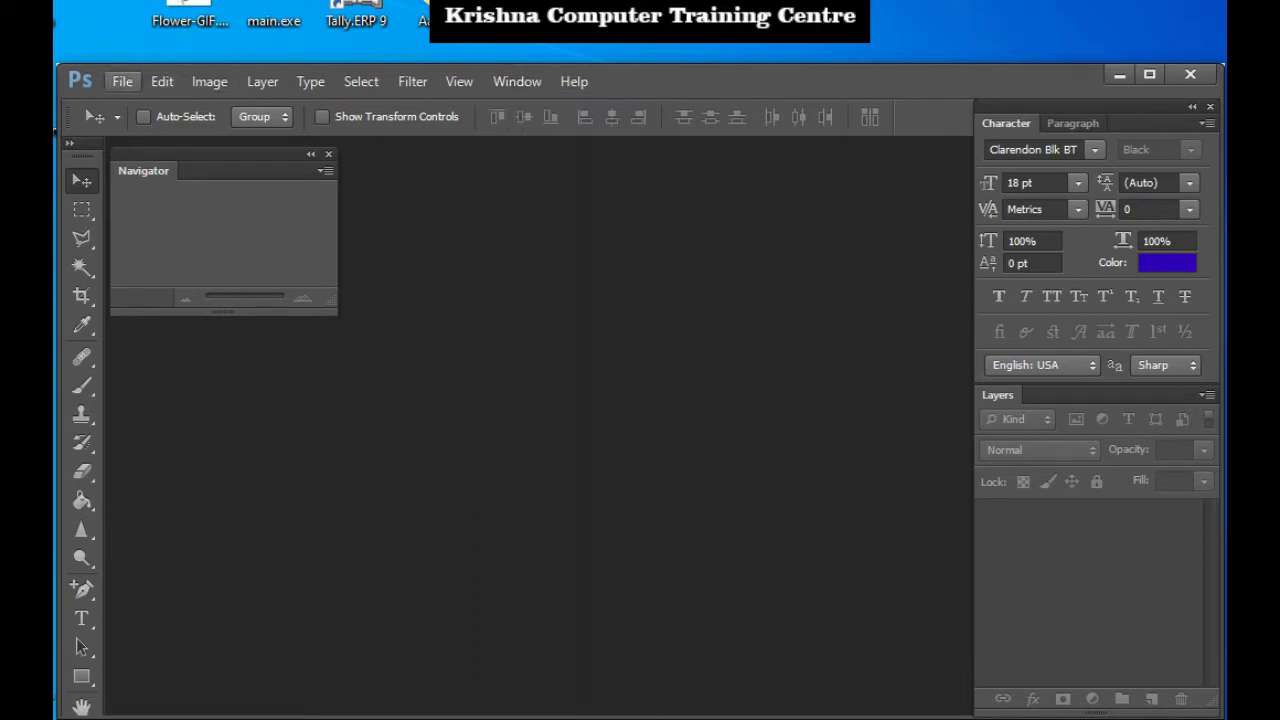
key("Down")
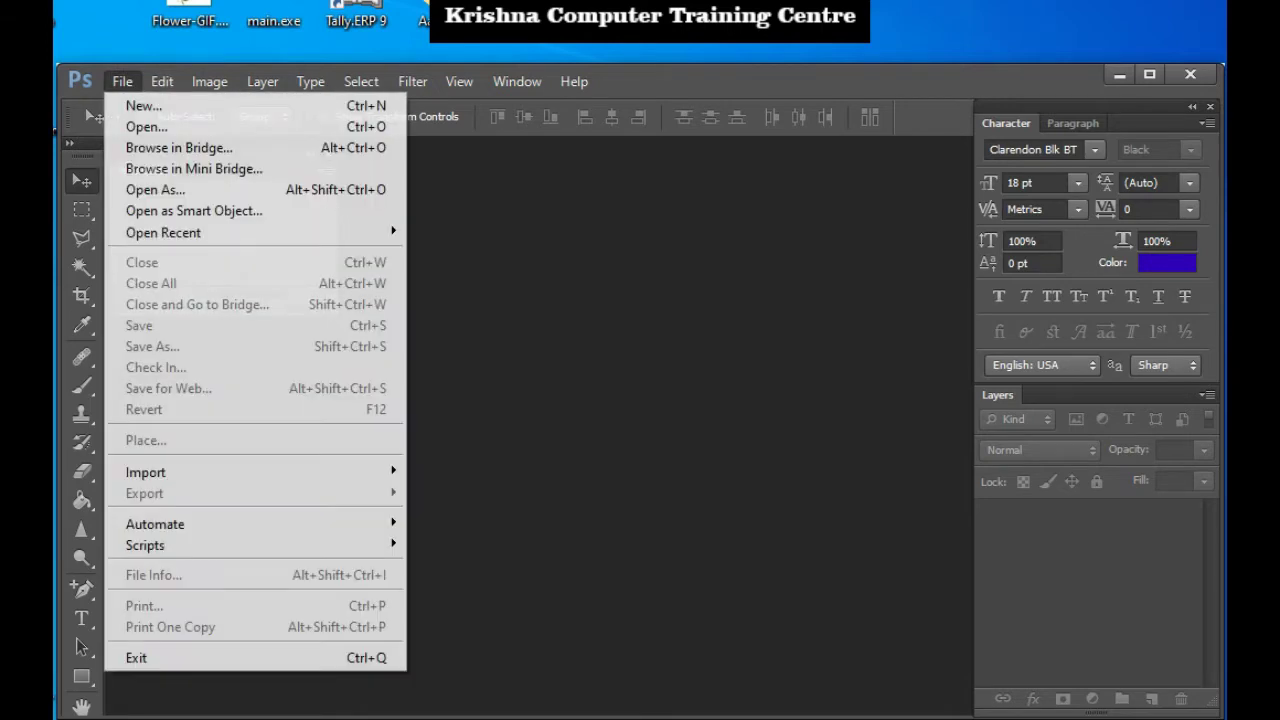
key("Return")
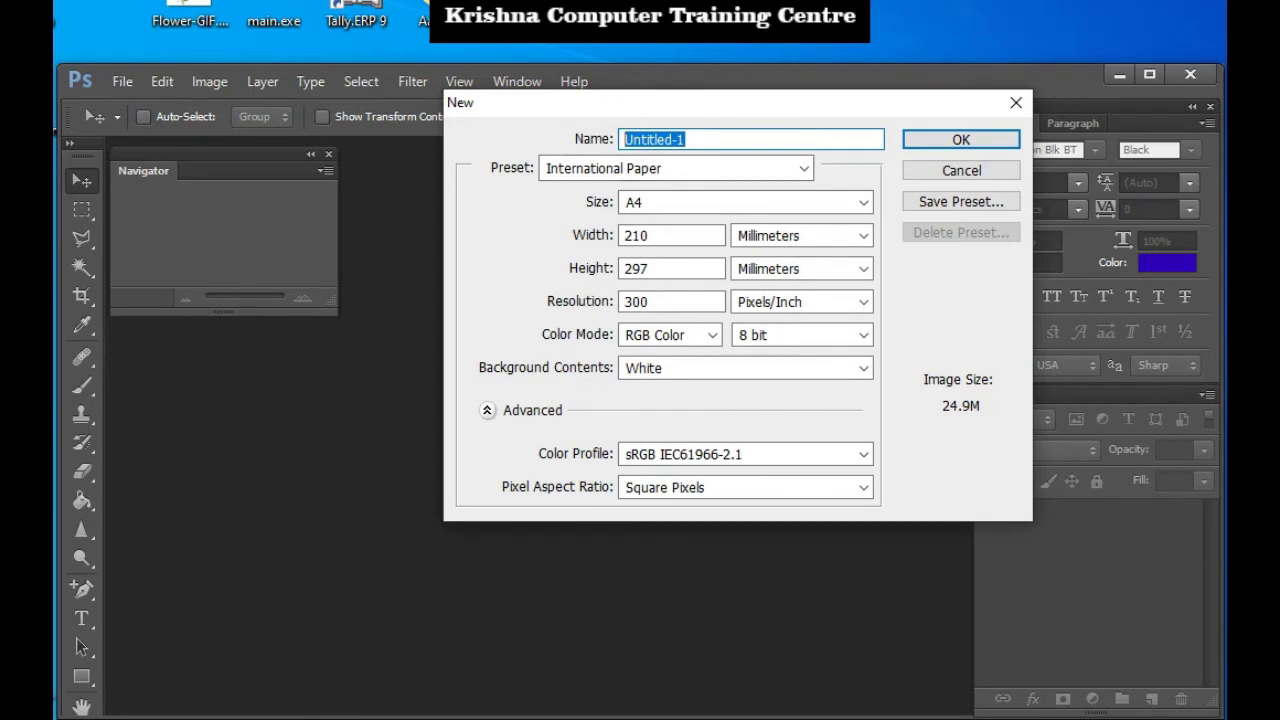
- Name the new document KCTC
type("K")
key("BackSpace")
type("K")
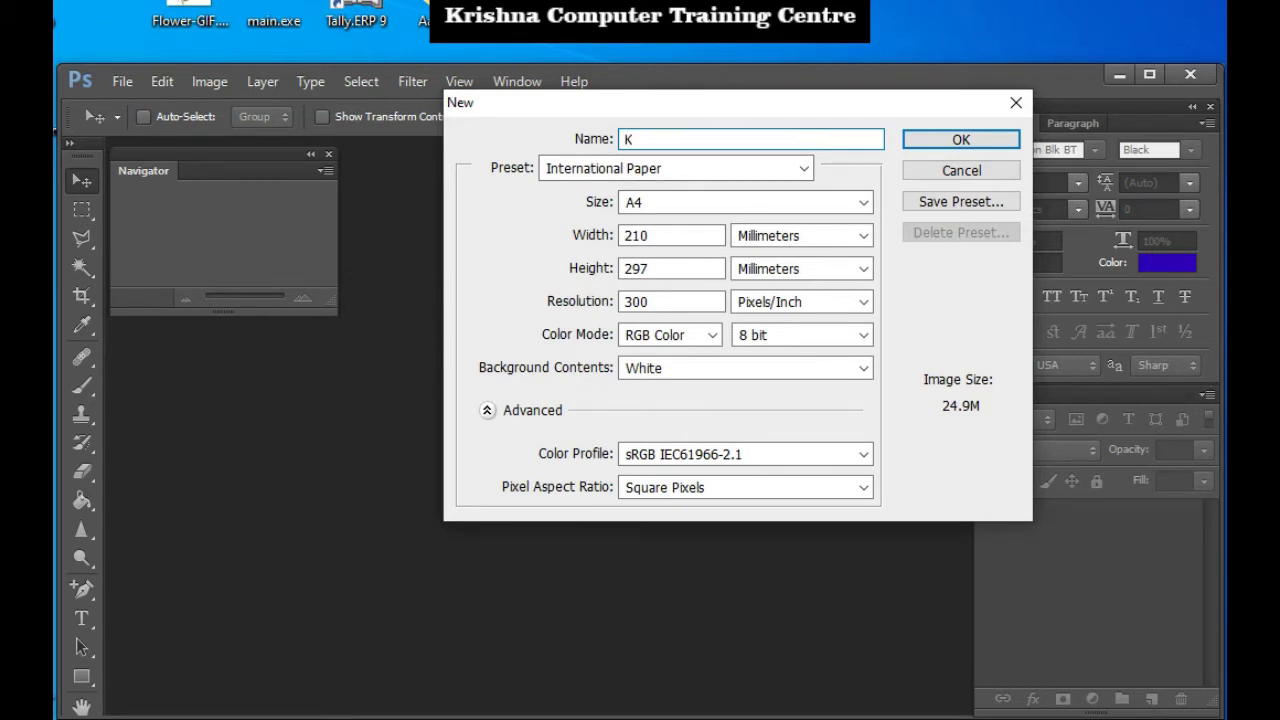
type("CTC")
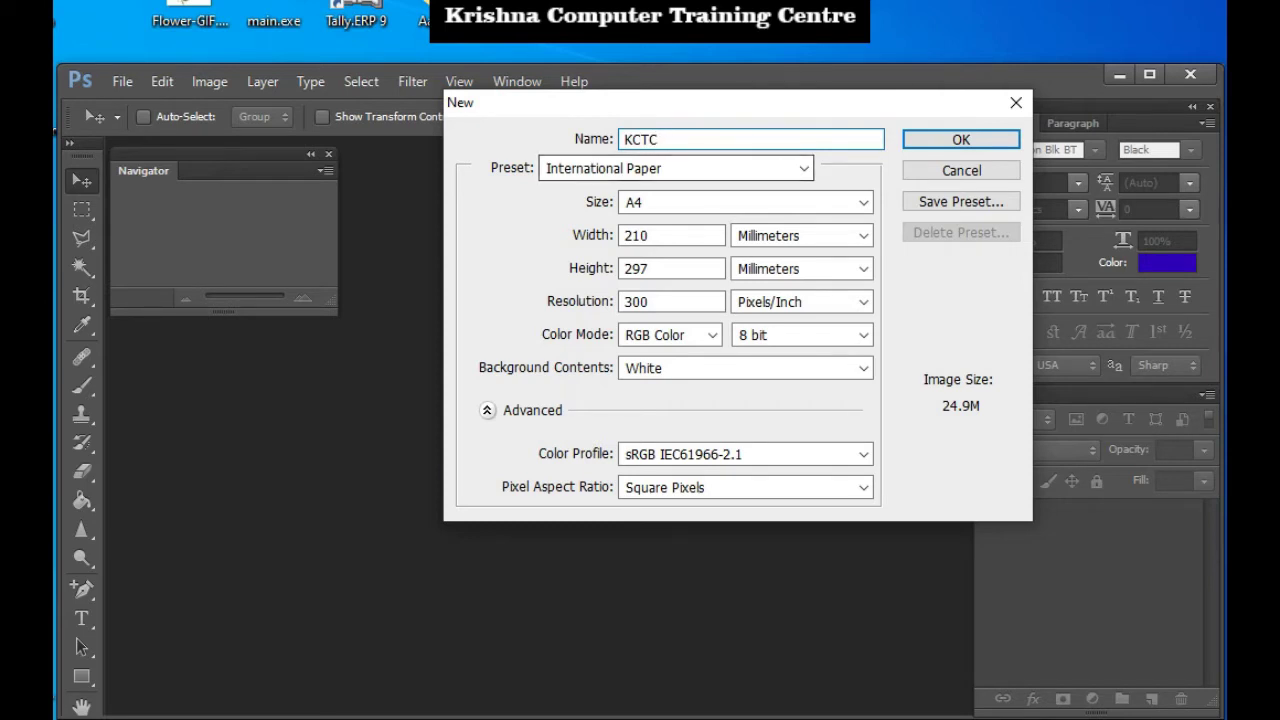
key("Tab")
- Browse the document presets and apply Default Photoshop Size
key("alt+Down")
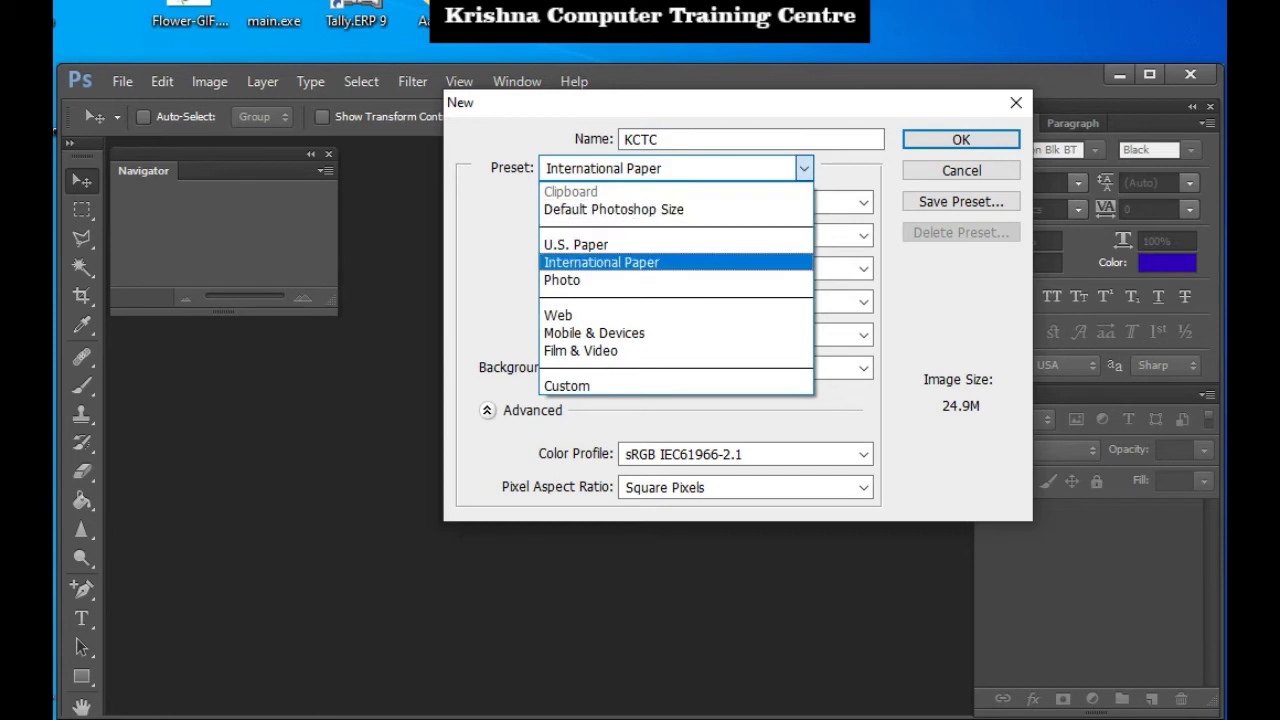
key("Down")
key("Down")
key("Up")
key("Up")
key("Up")
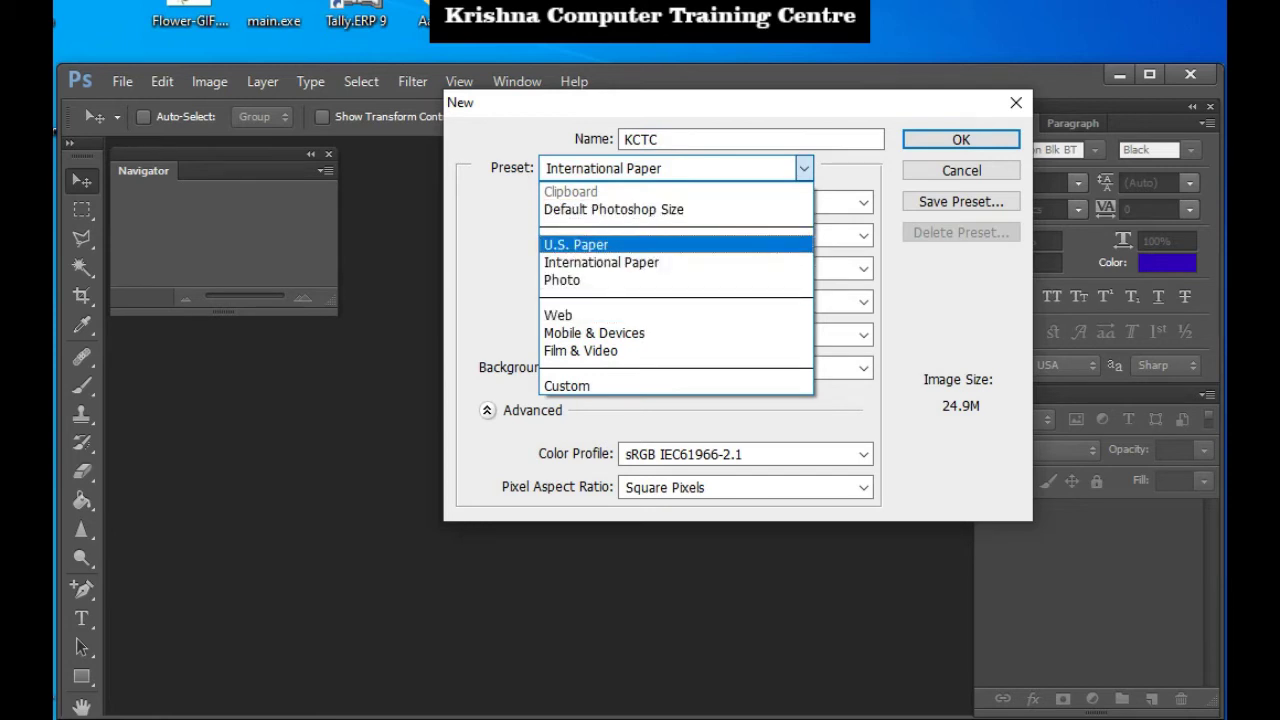
key("Up")
key("Return")
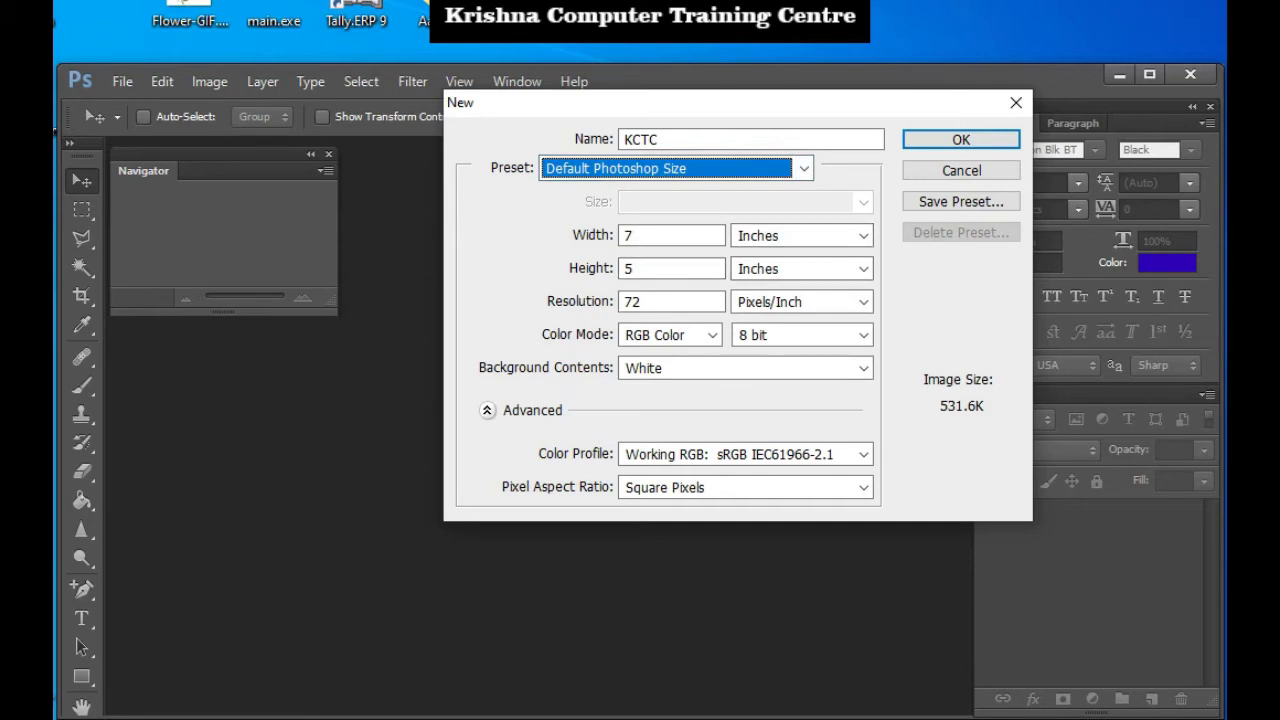
- Switch the preset to U.S. Paper, showing its Letter size options
key("alt+Down")
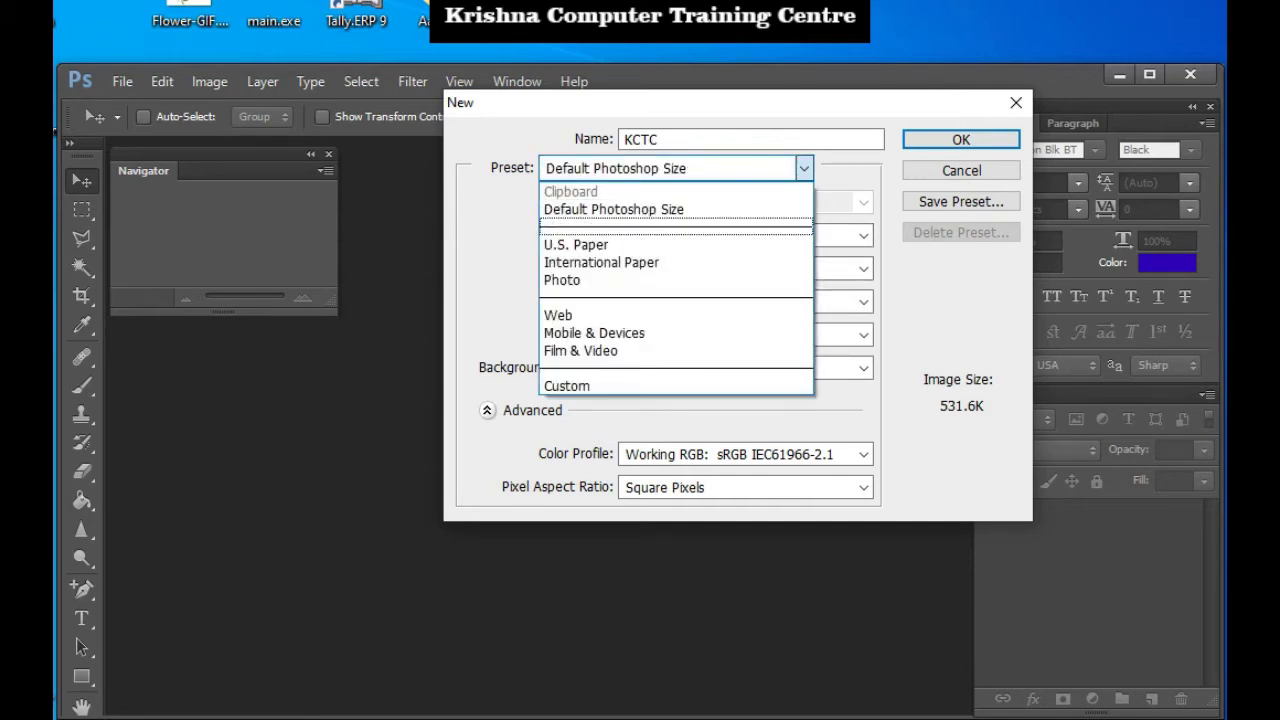
key("Down")
key("Return")
key("Tab")
key("alt+Down")
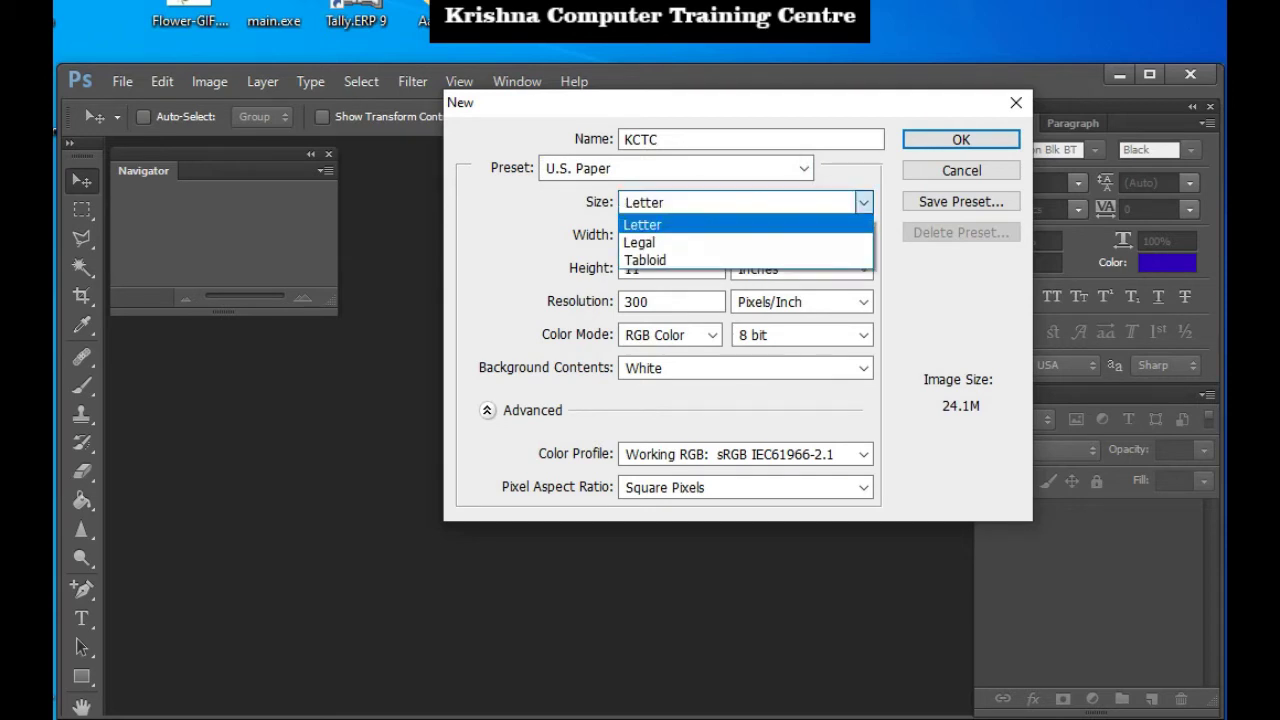
- Browse the U.S. Paper sizes (Legal, Tabloid) and keep Letter
key("Down")
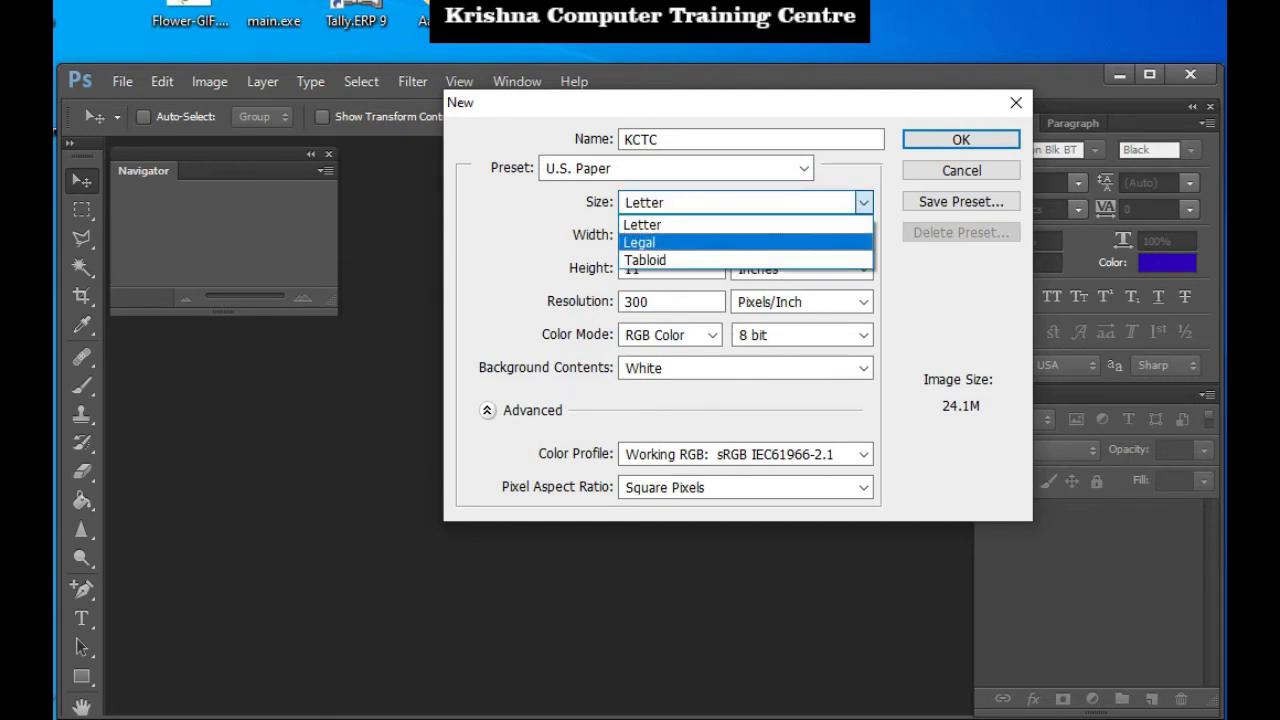
key("Up")
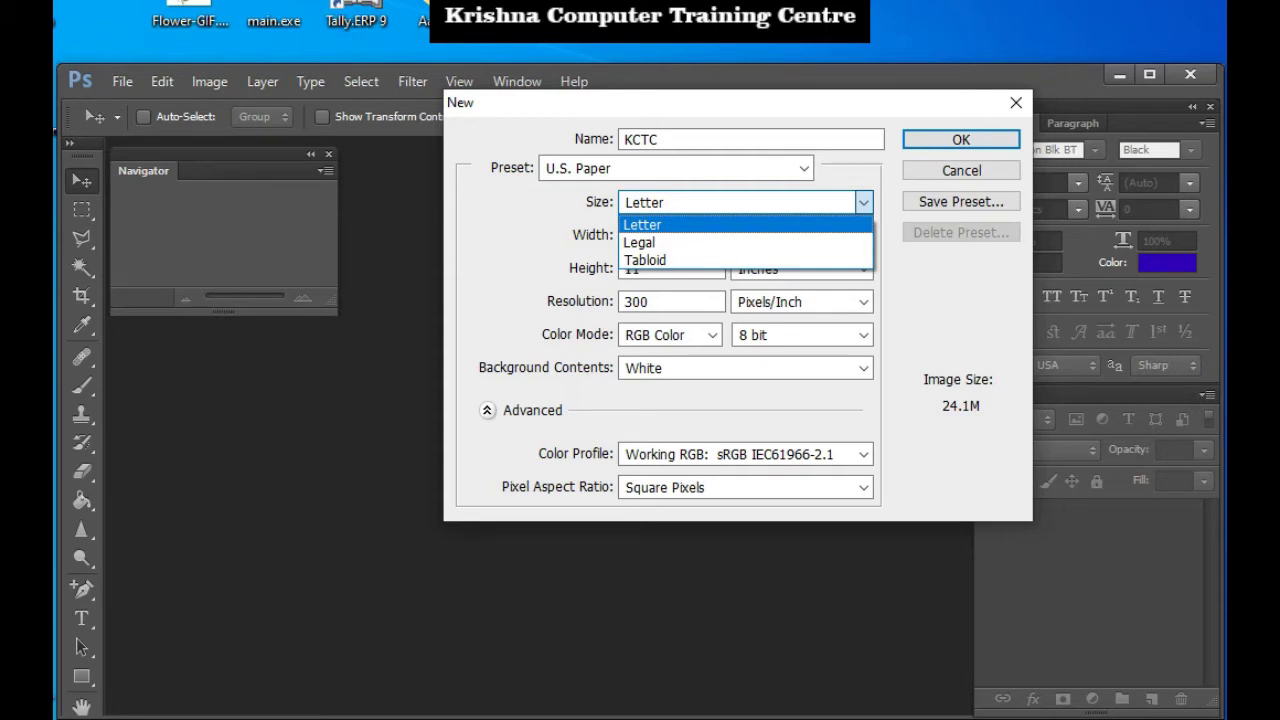
key("Down")
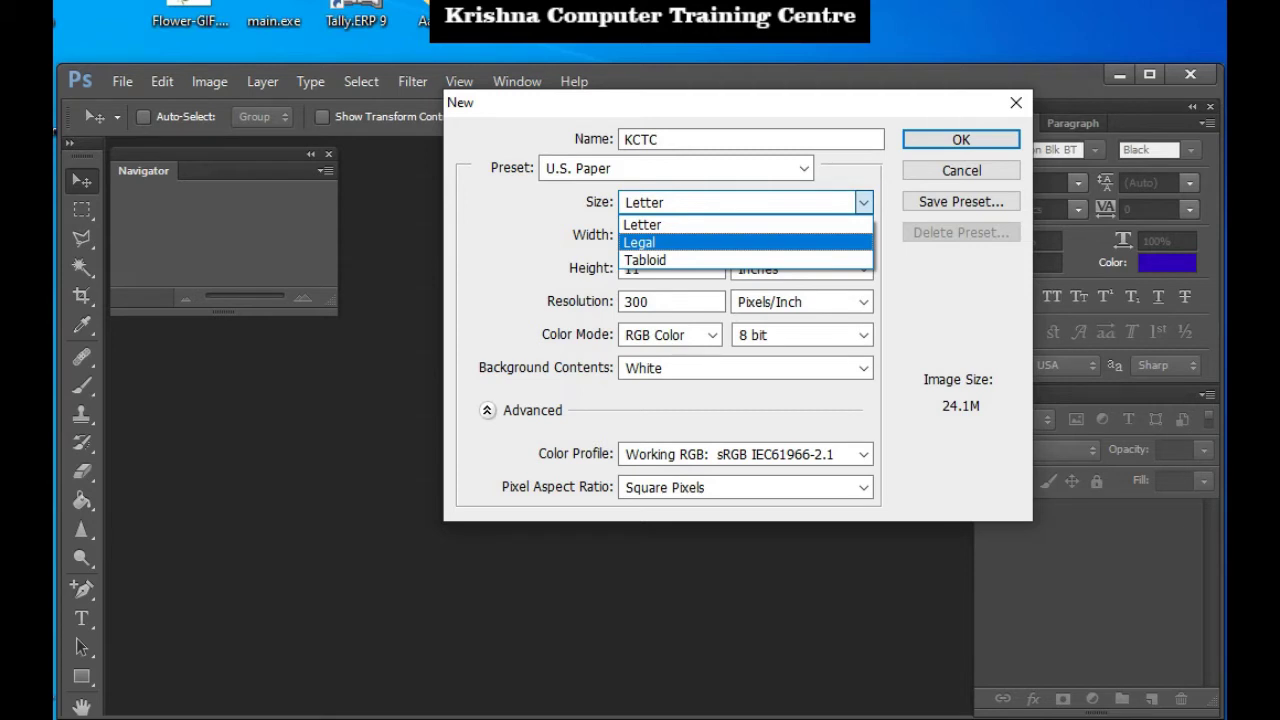
key("Down")
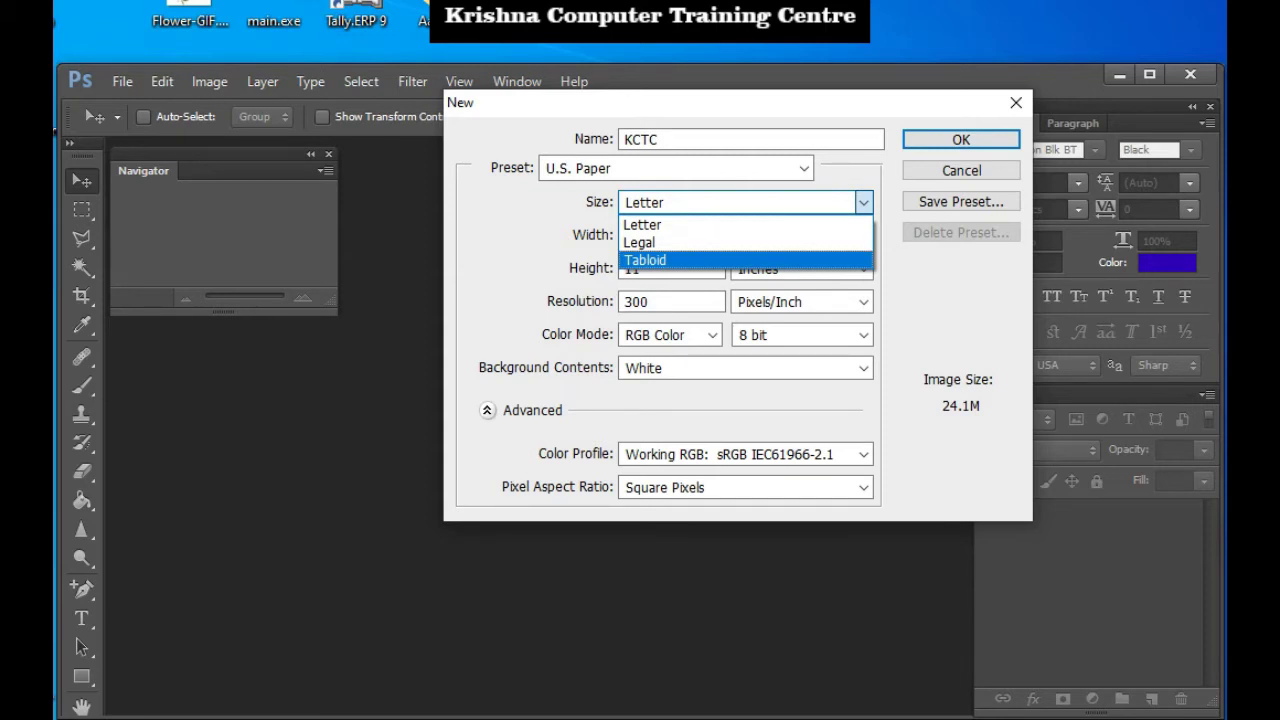
key("Escape")
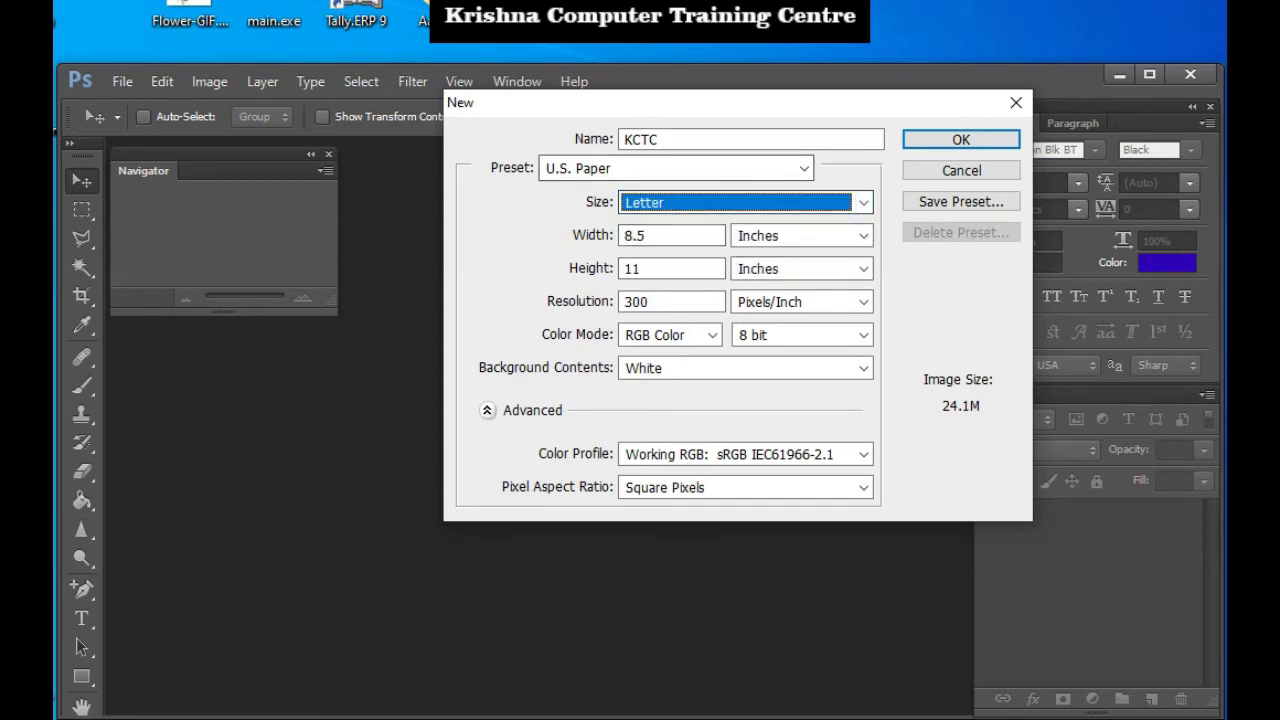
- Switch the preset to International Paper, keeping the A4 size
left_click(804, 168)
key("Down")
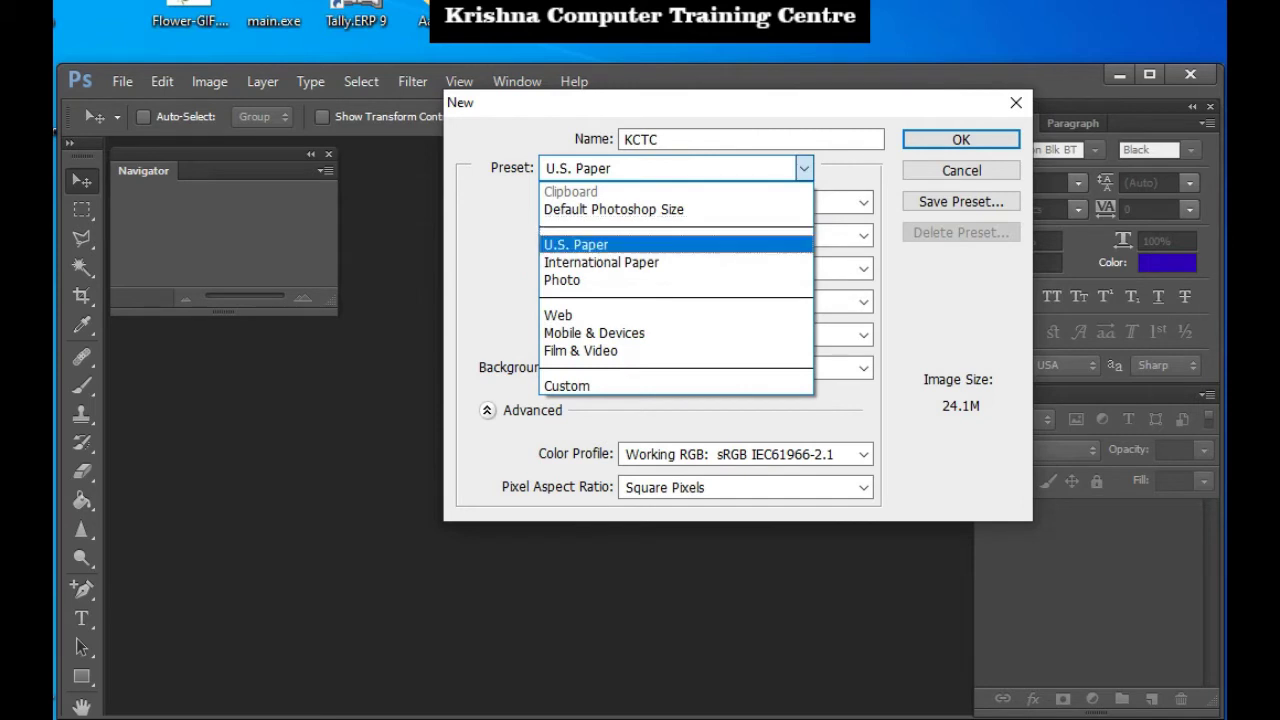
key("Down")
key("Return")
left_click(863, 202)
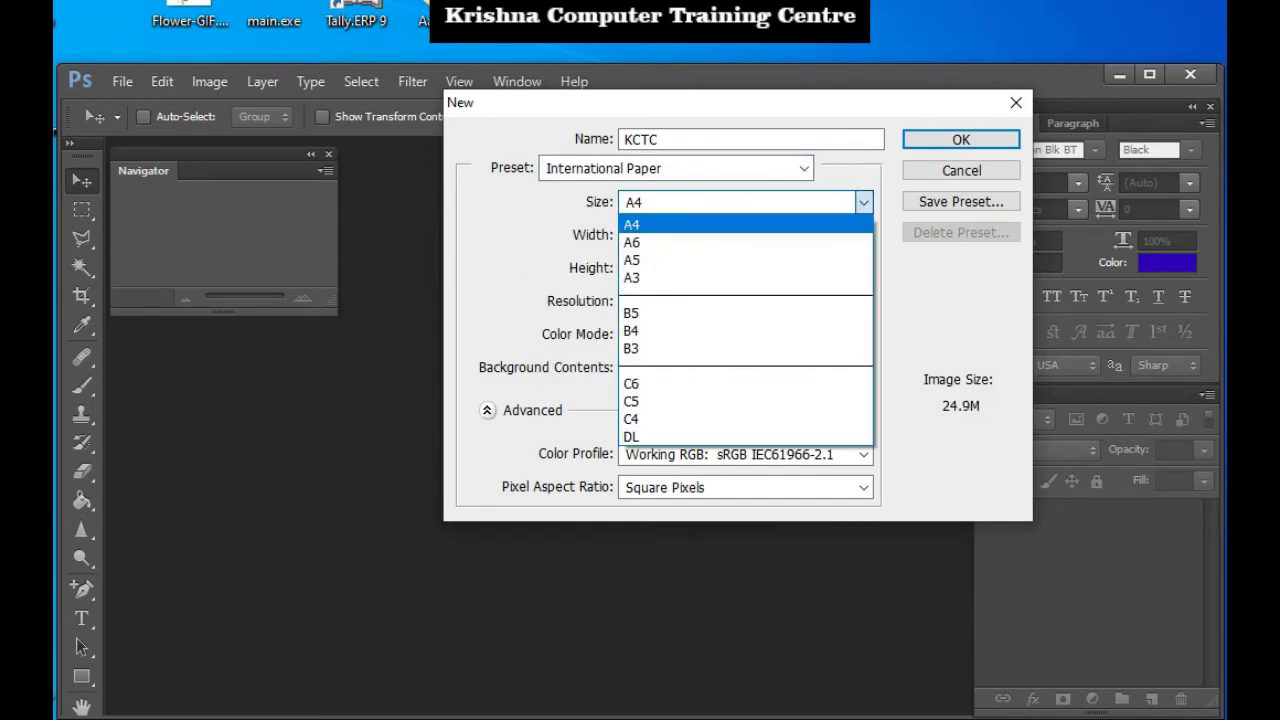
key("Down")
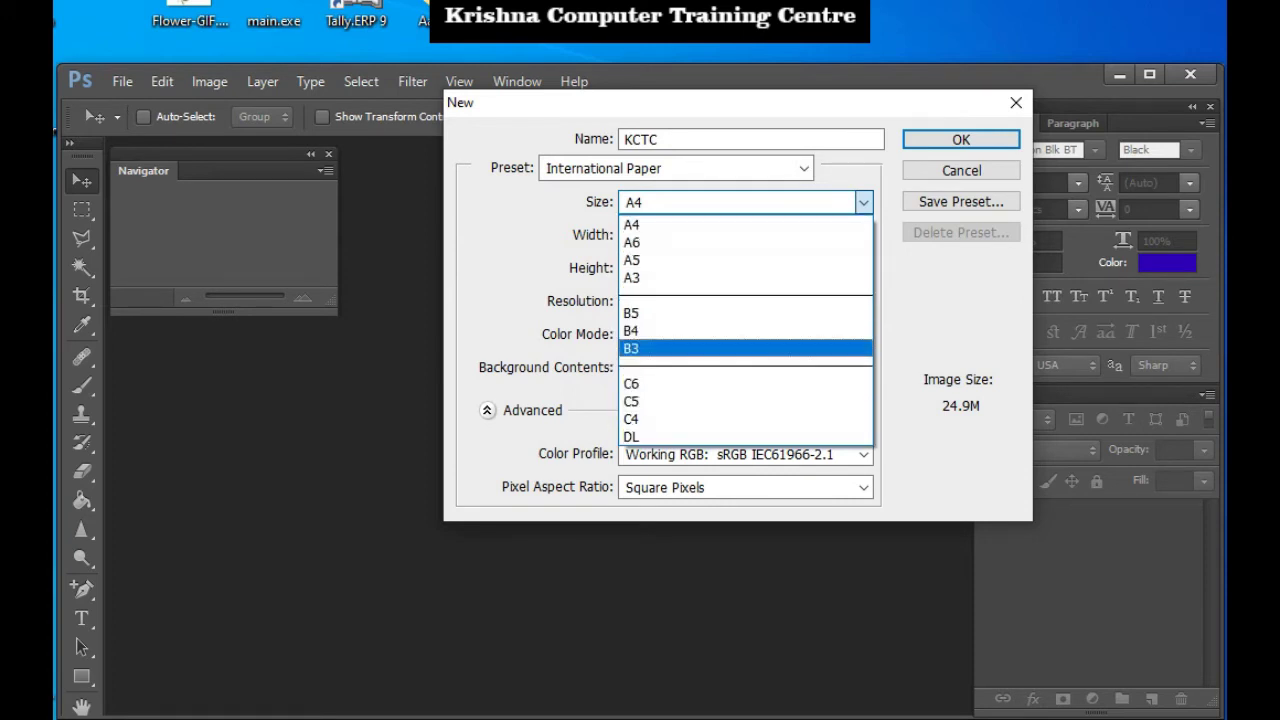
key("Escape")
- Choose the Photo preset with the Landscape, 2 x 3 size
key("shift+Tab")
key("alt+Down")
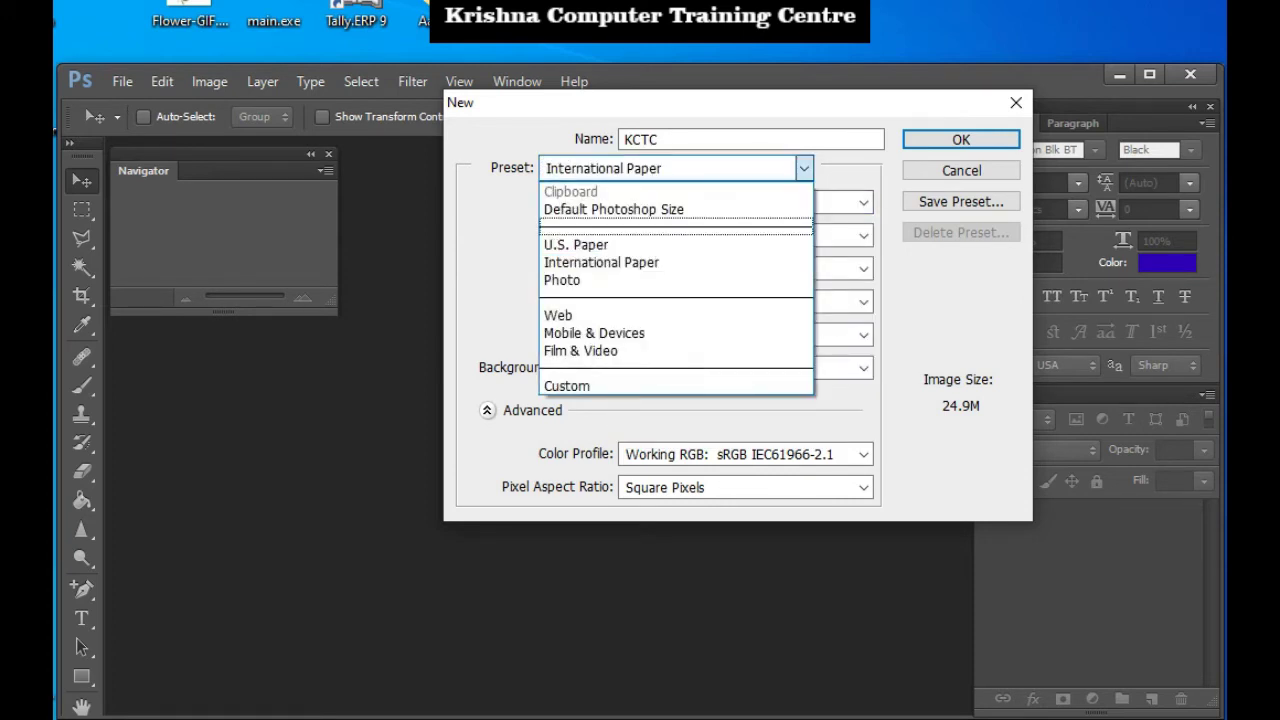
key("Up")
key("Down")
key("Down")
key("Return")
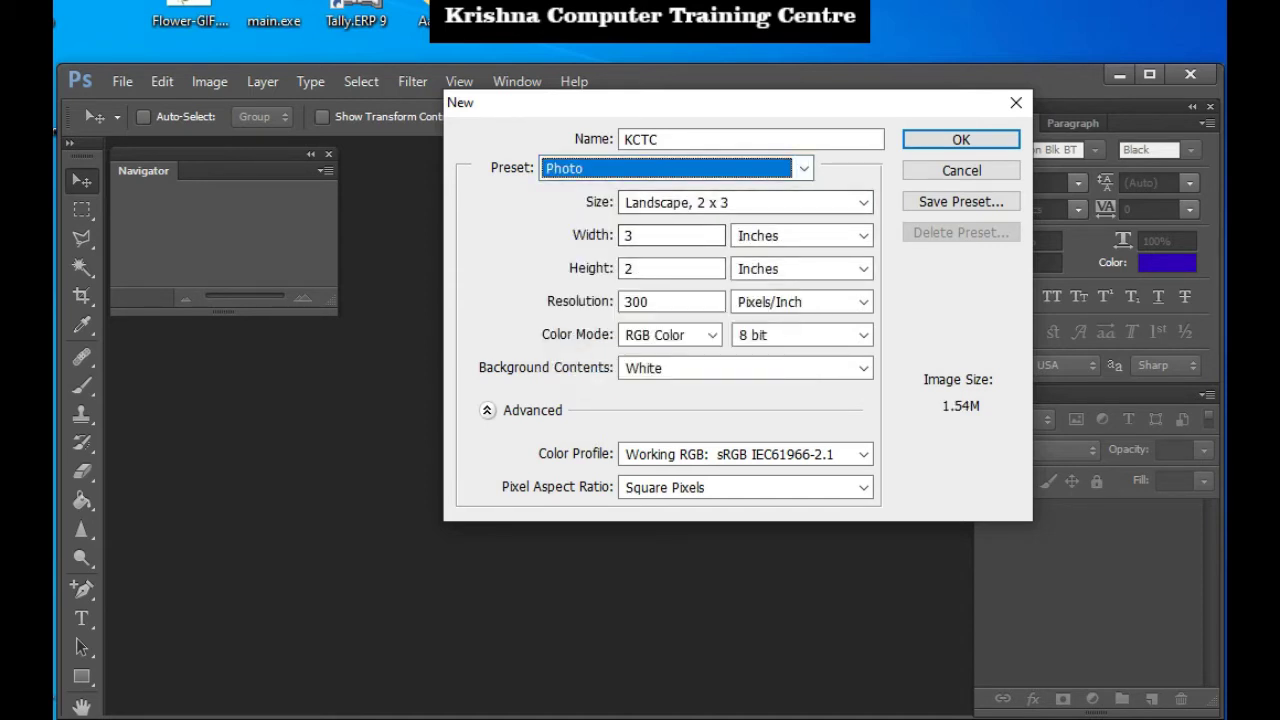
key("Tab")
key("alt+Down")
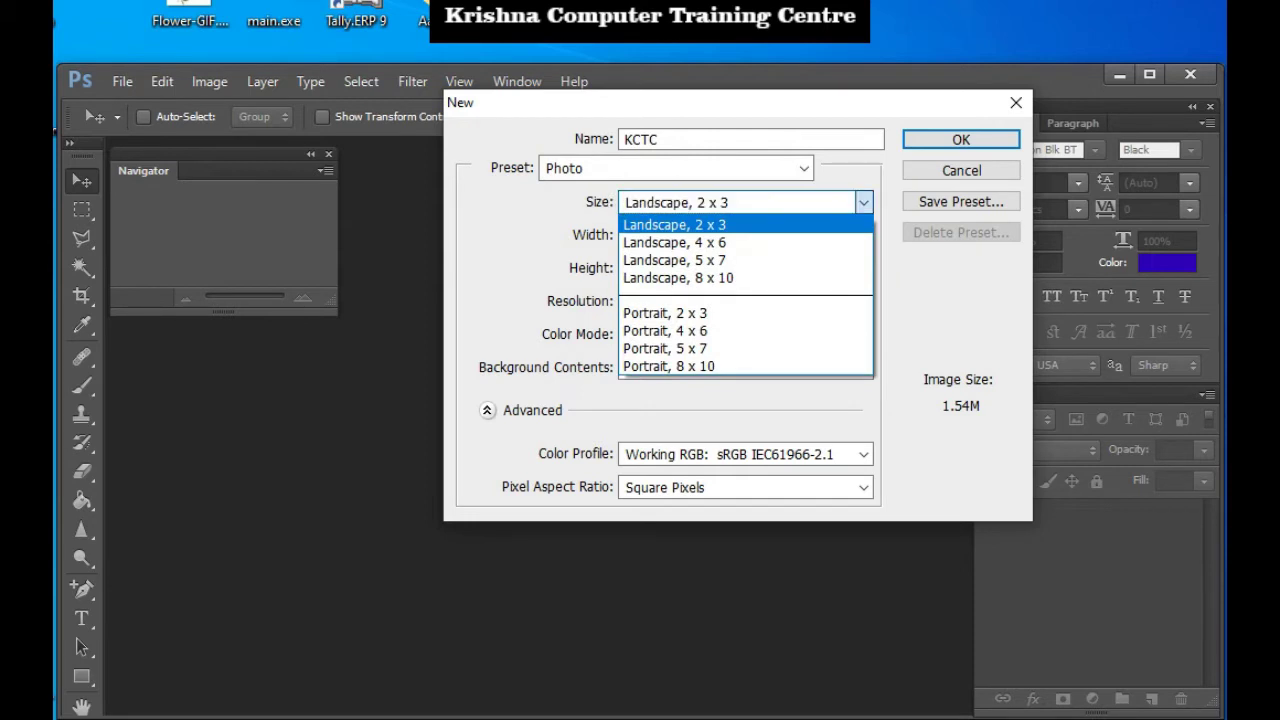
key("Down")
key("Up")
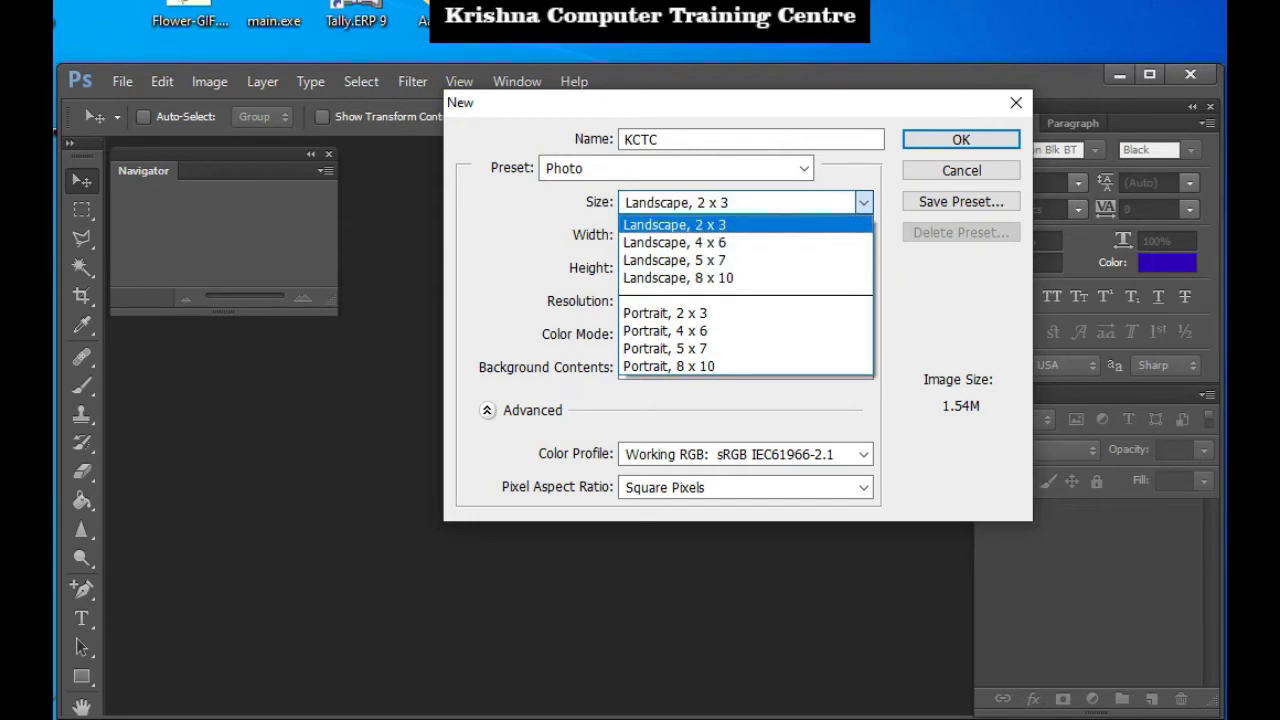
key("Return")
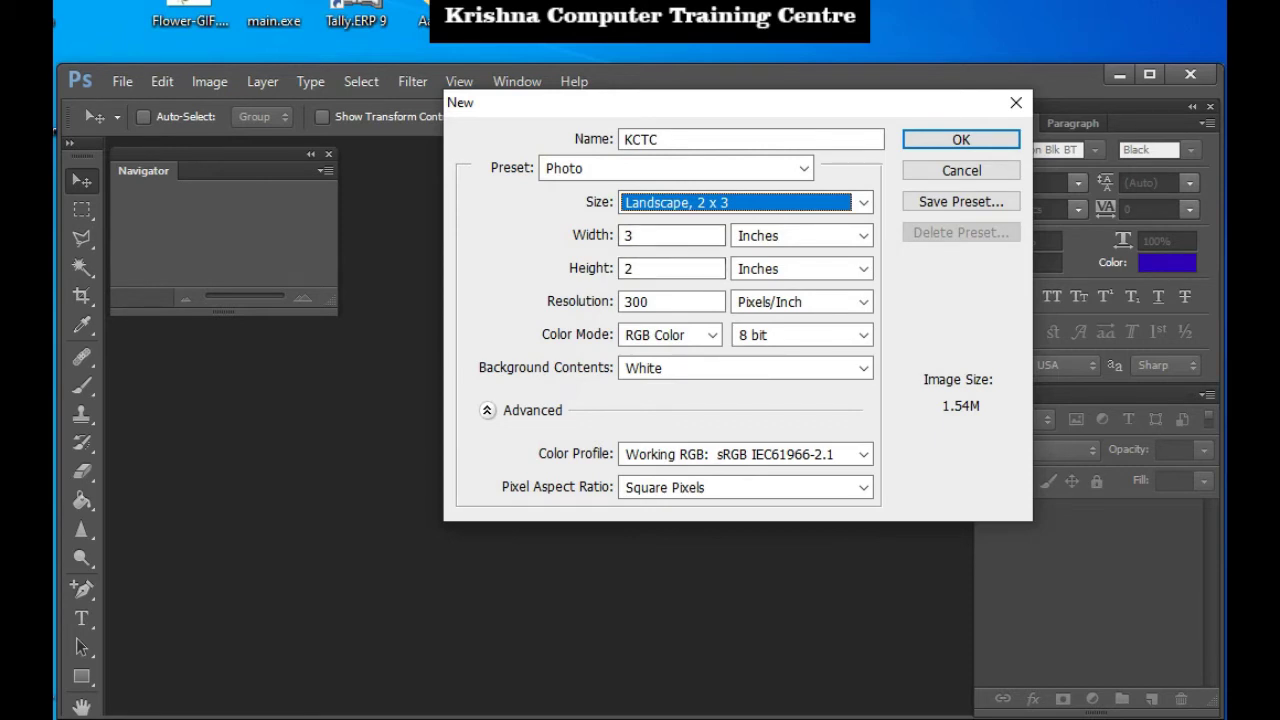
- Set the preset to Web, giving 800 x 600 pixels at 72 ppi
left_click(740, 202)
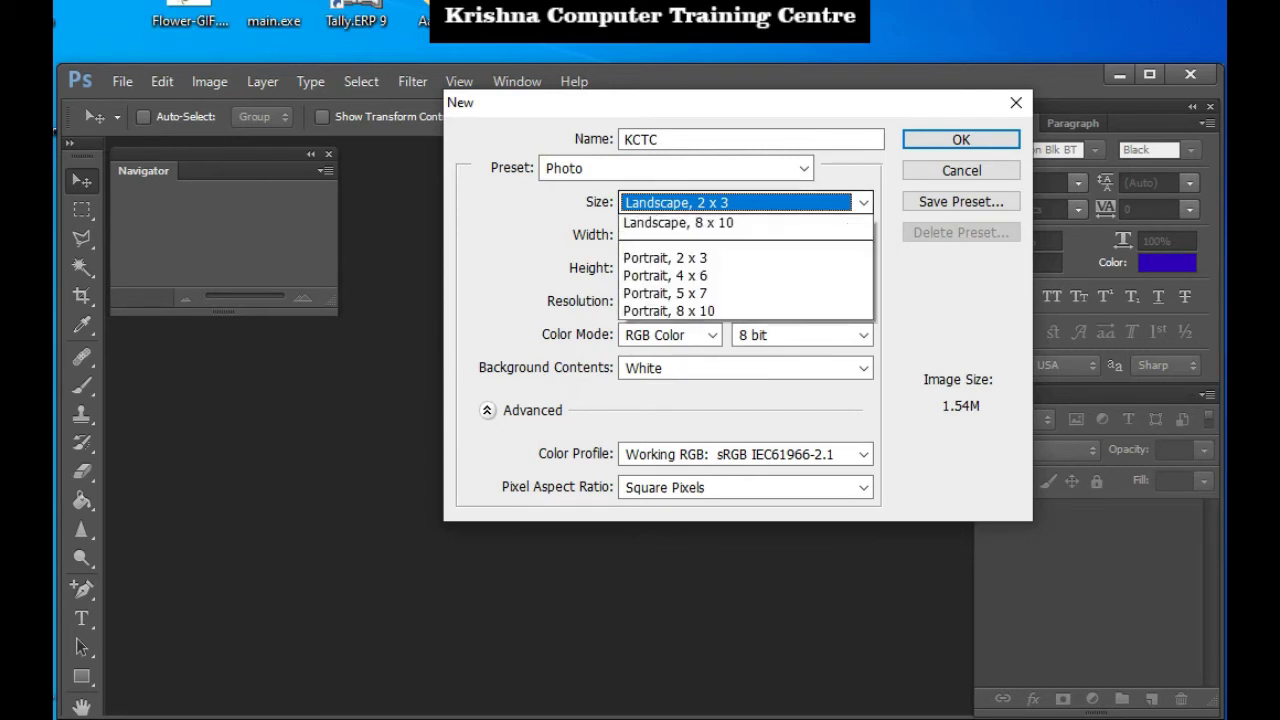
left_click(740, 202)
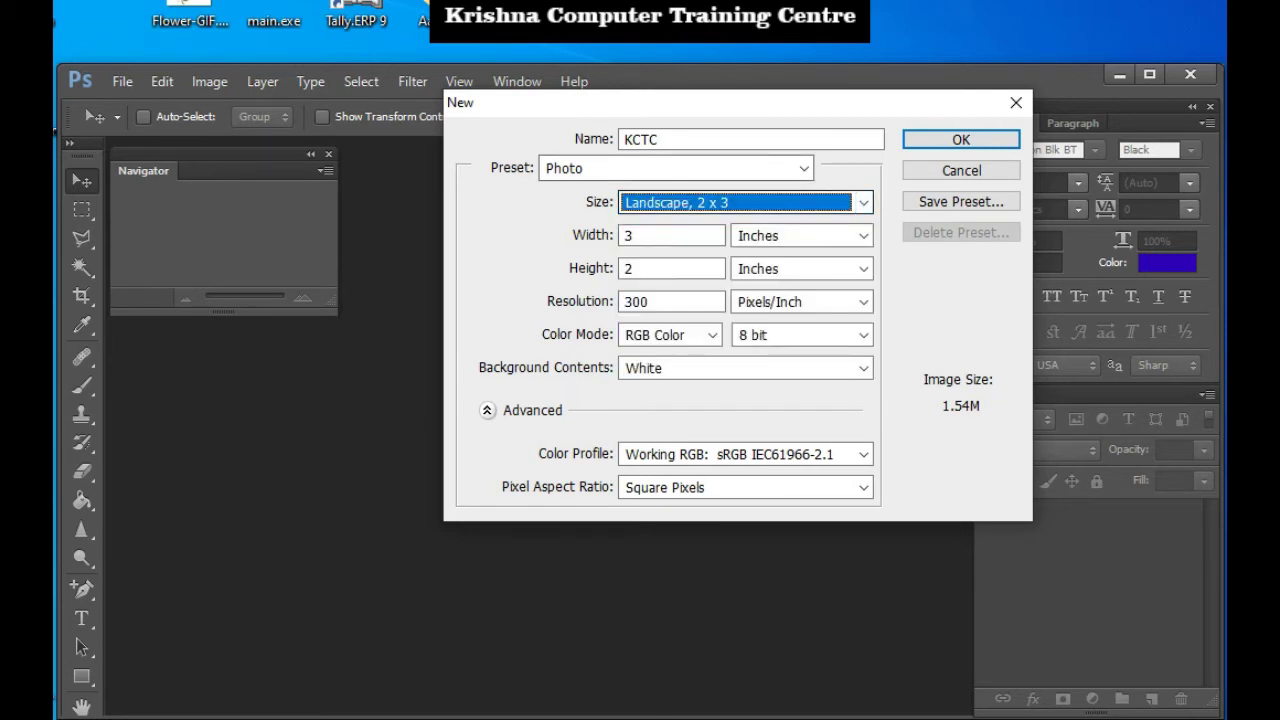
left_click(675, 168)
left_click(558, 315)
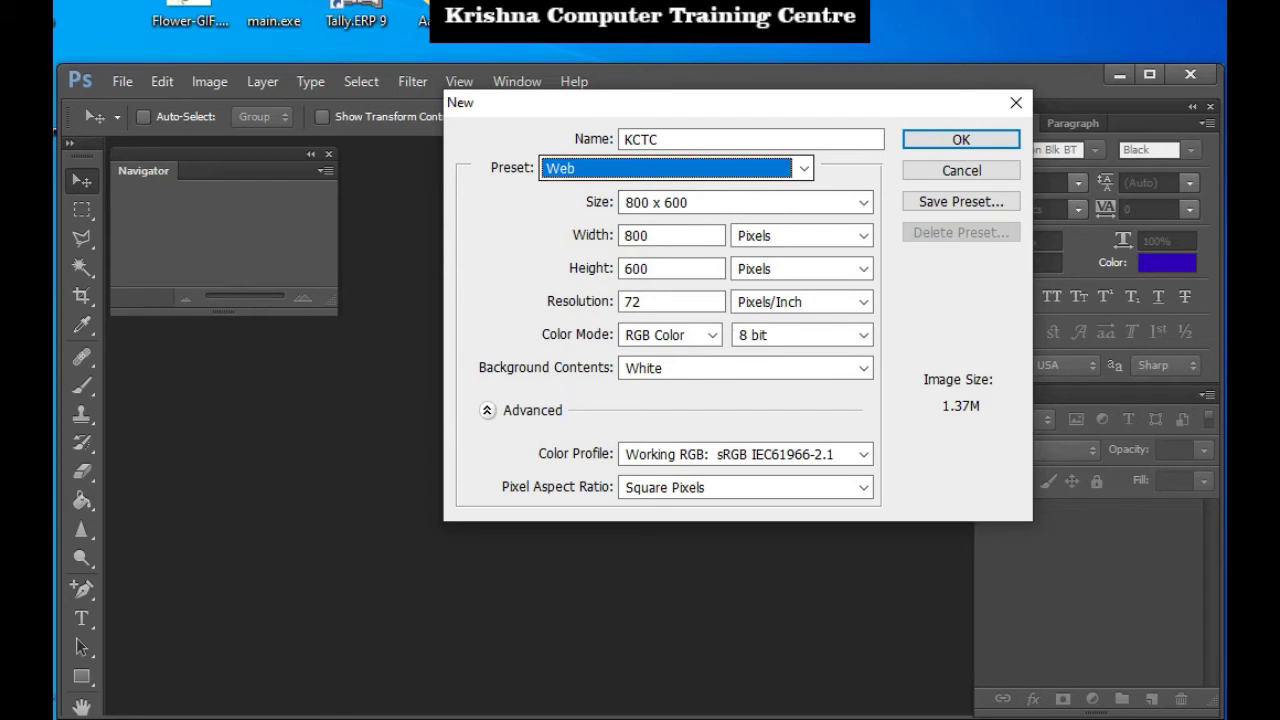
- Return the preset to International Paper A4: 210 x 297 mm at 300 ppi
left_click(803, 168)
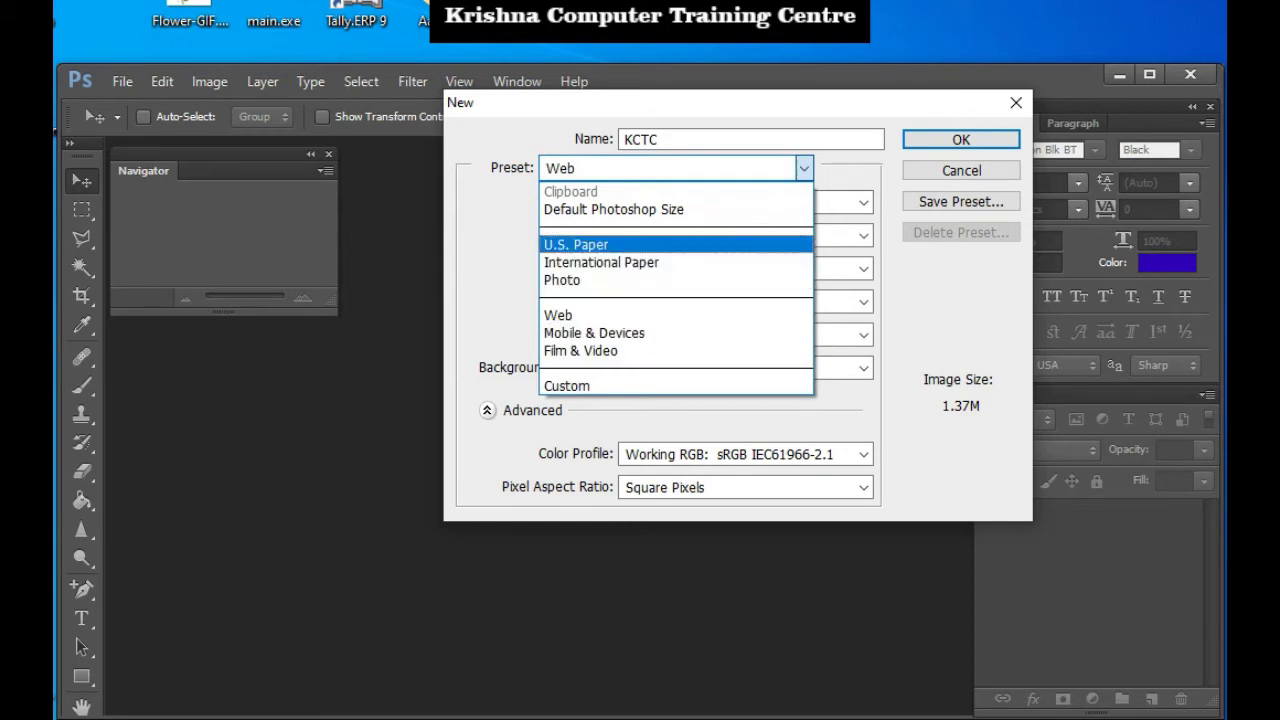
key("Down")
key("Return")
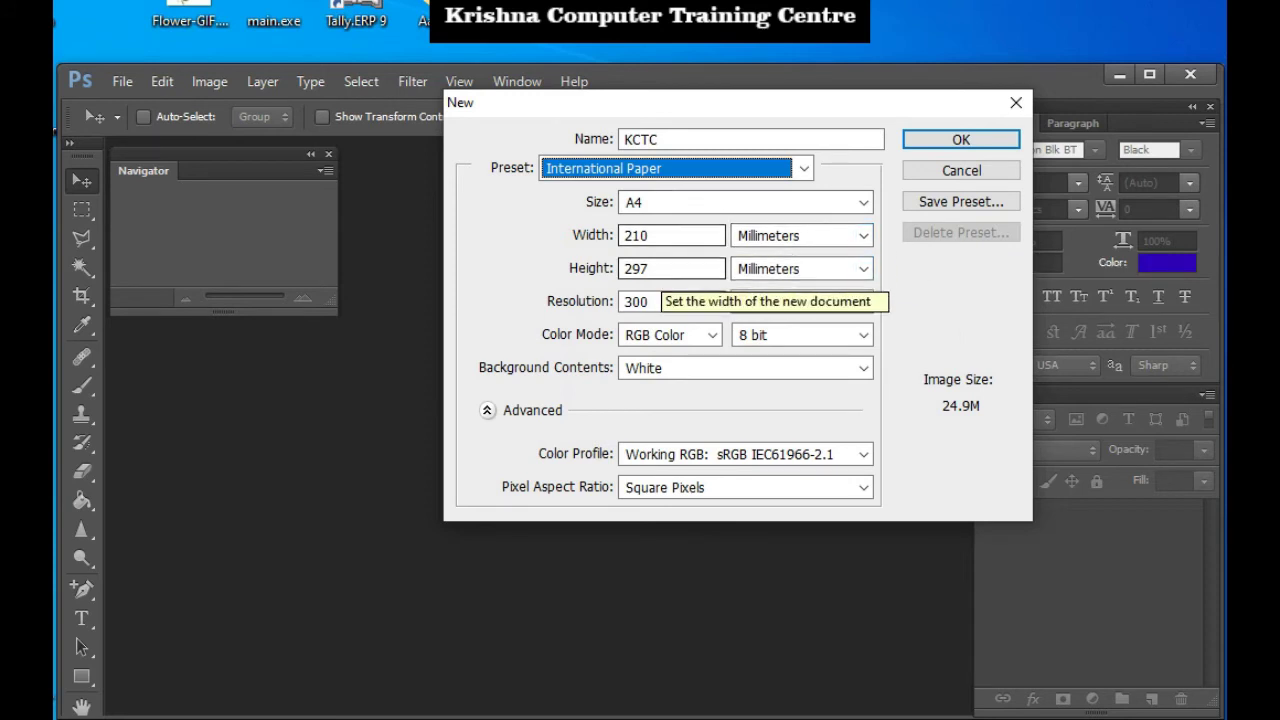
left_click(863, 235)
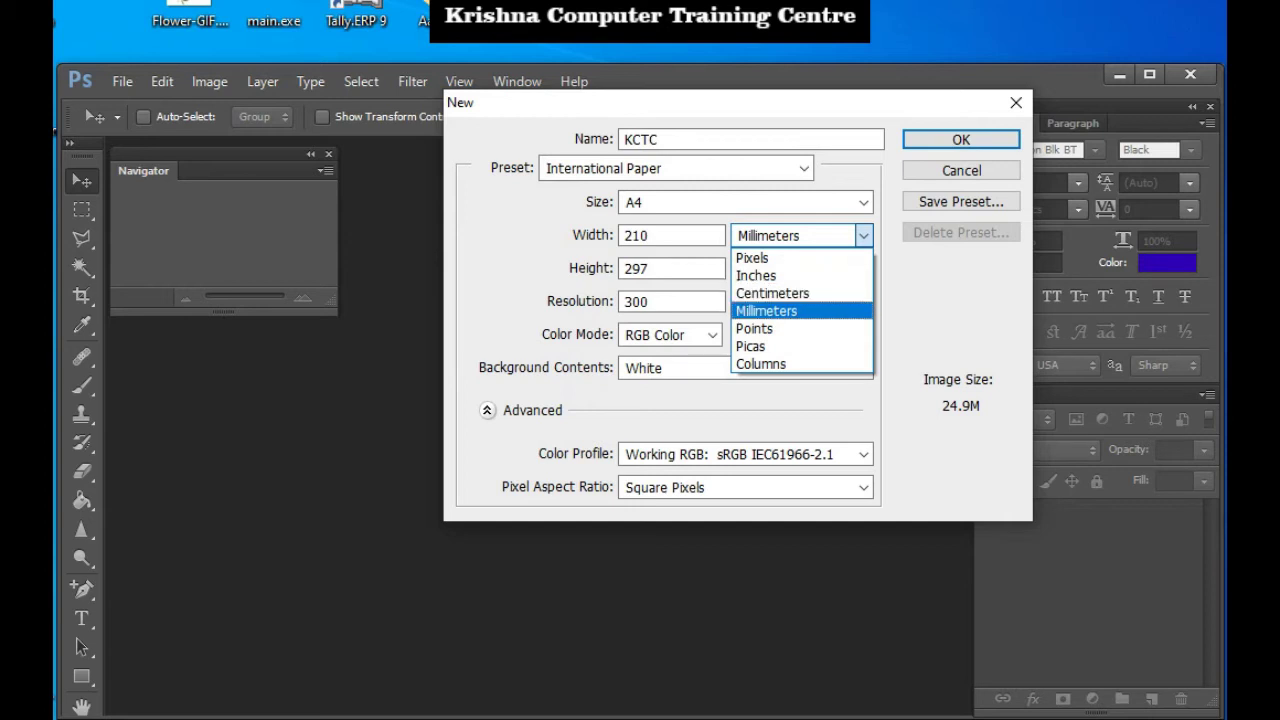
- Change width and height units to Centimeters, giving 21 x 29.7 cm
key("Return")
key("Up")
key("Tab")
key("Tab")
key("alt+Down")
key("Up")
key("Up")
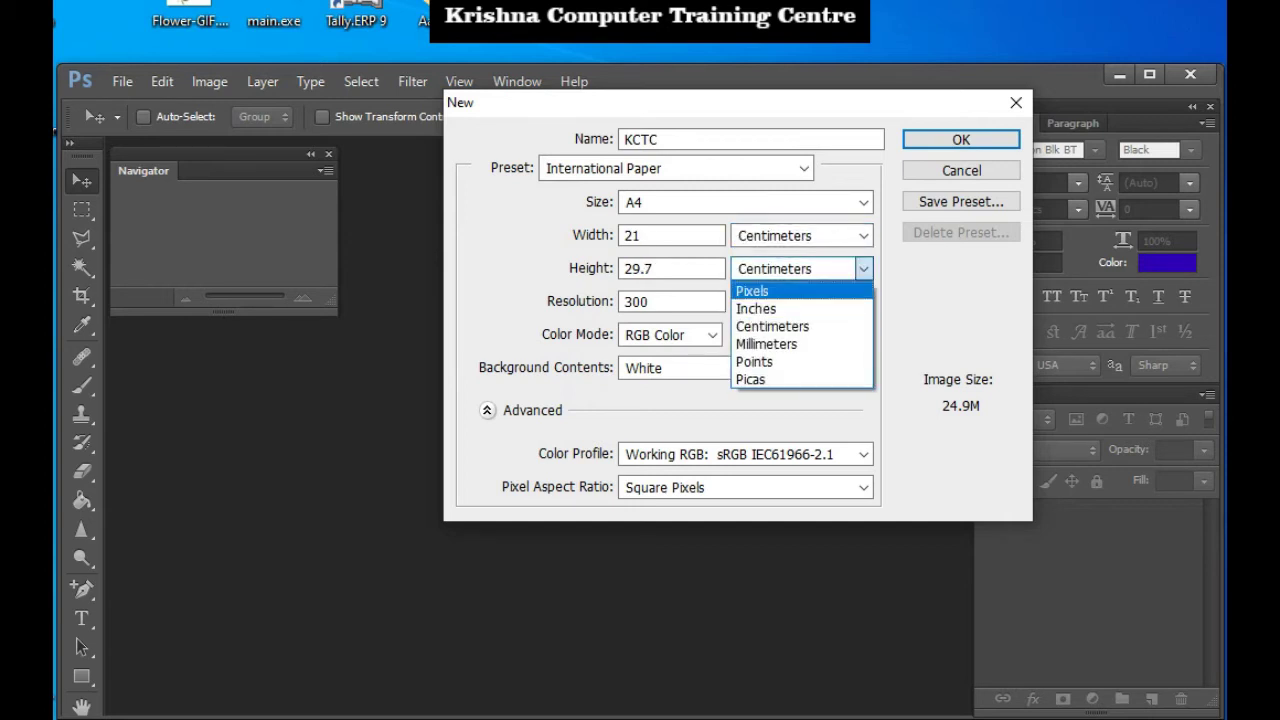
key("Down")
key("Down")
key("Return")
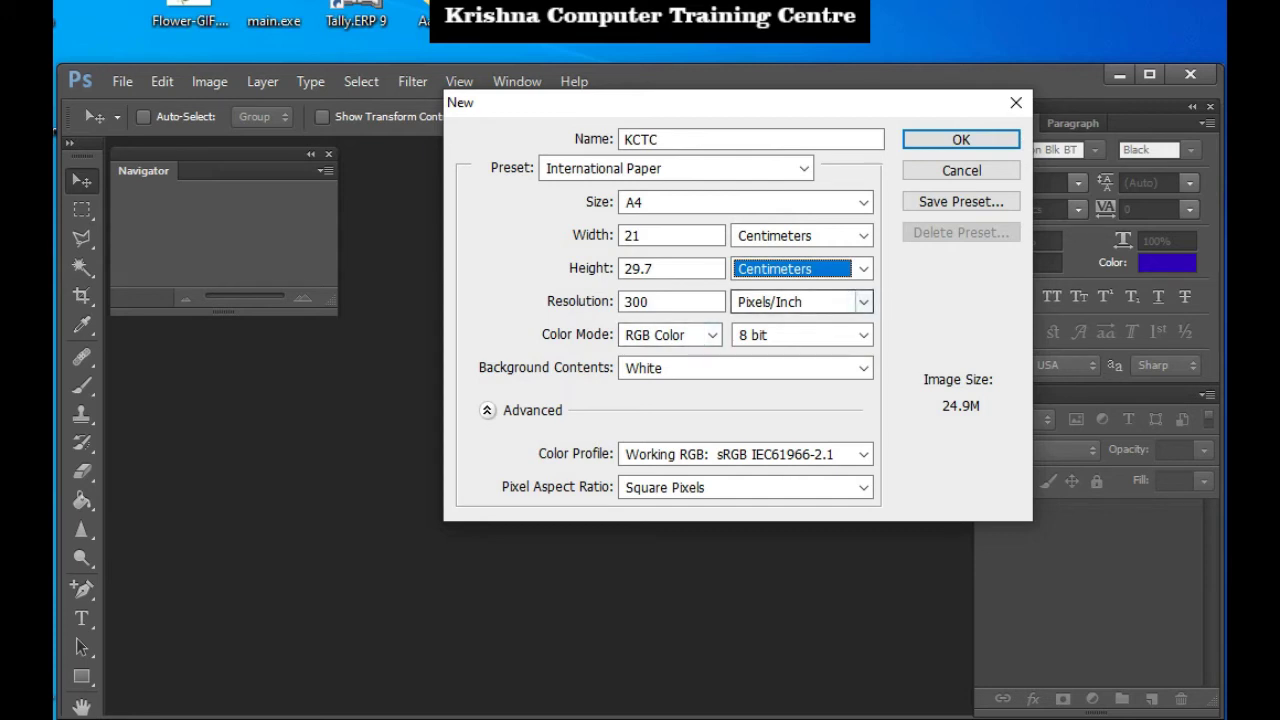
left_click(863, 301)
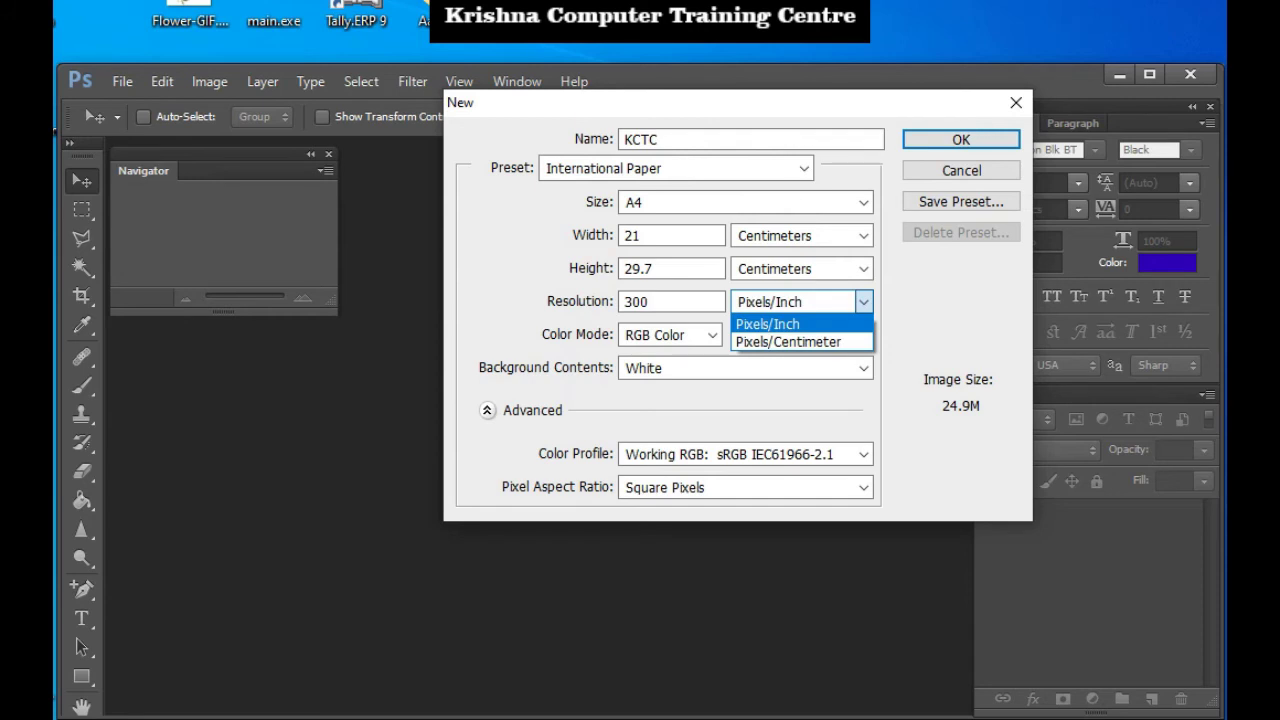
left_click(788, 341)
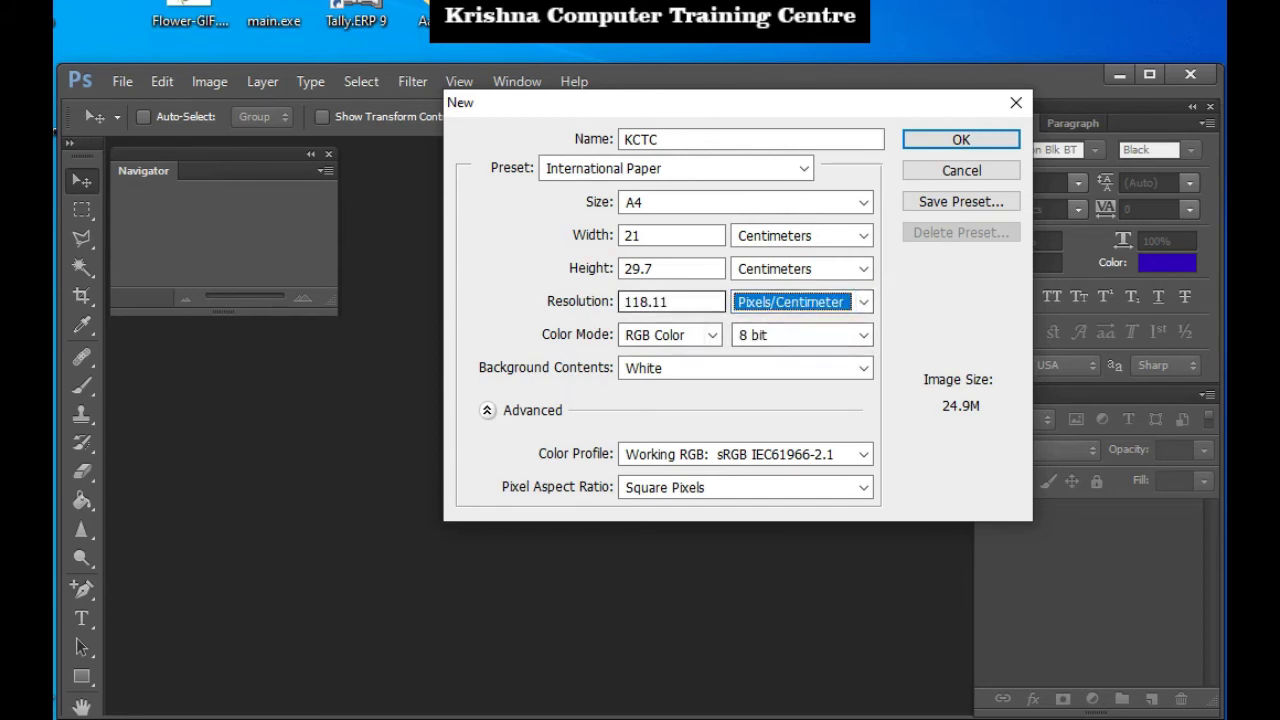
key("alt+Down")
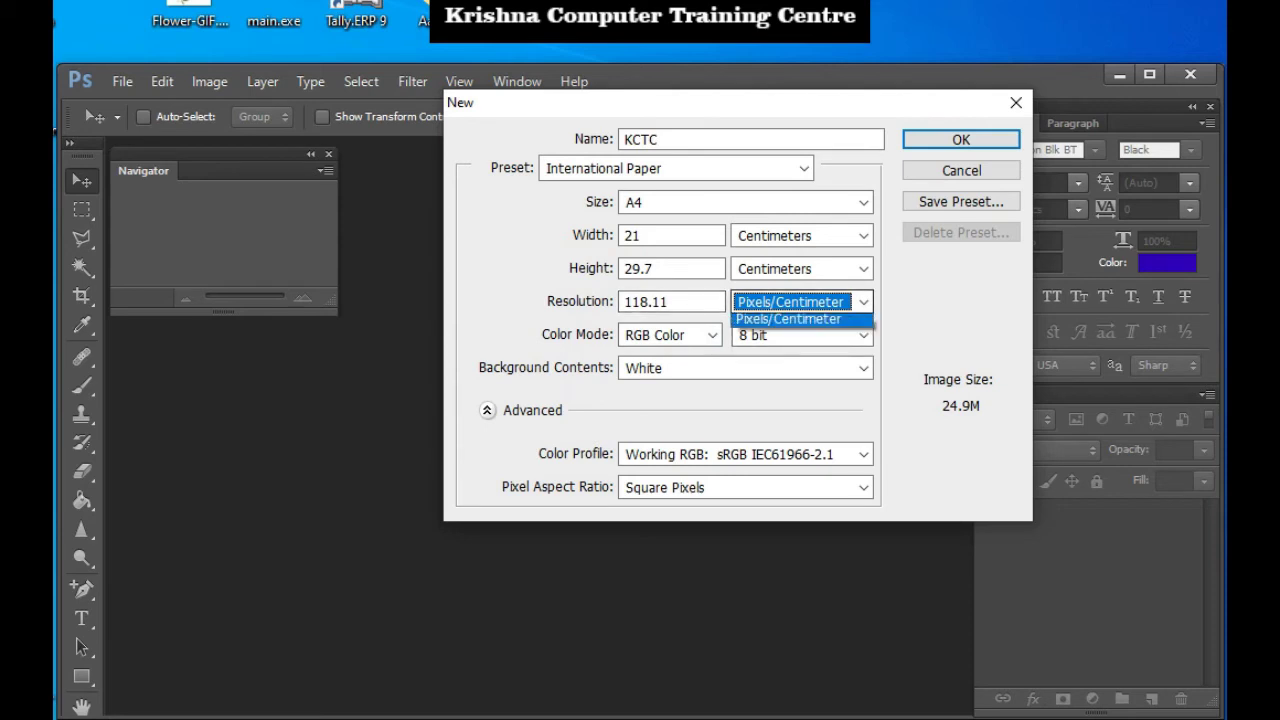
key("Up")
key("Return")
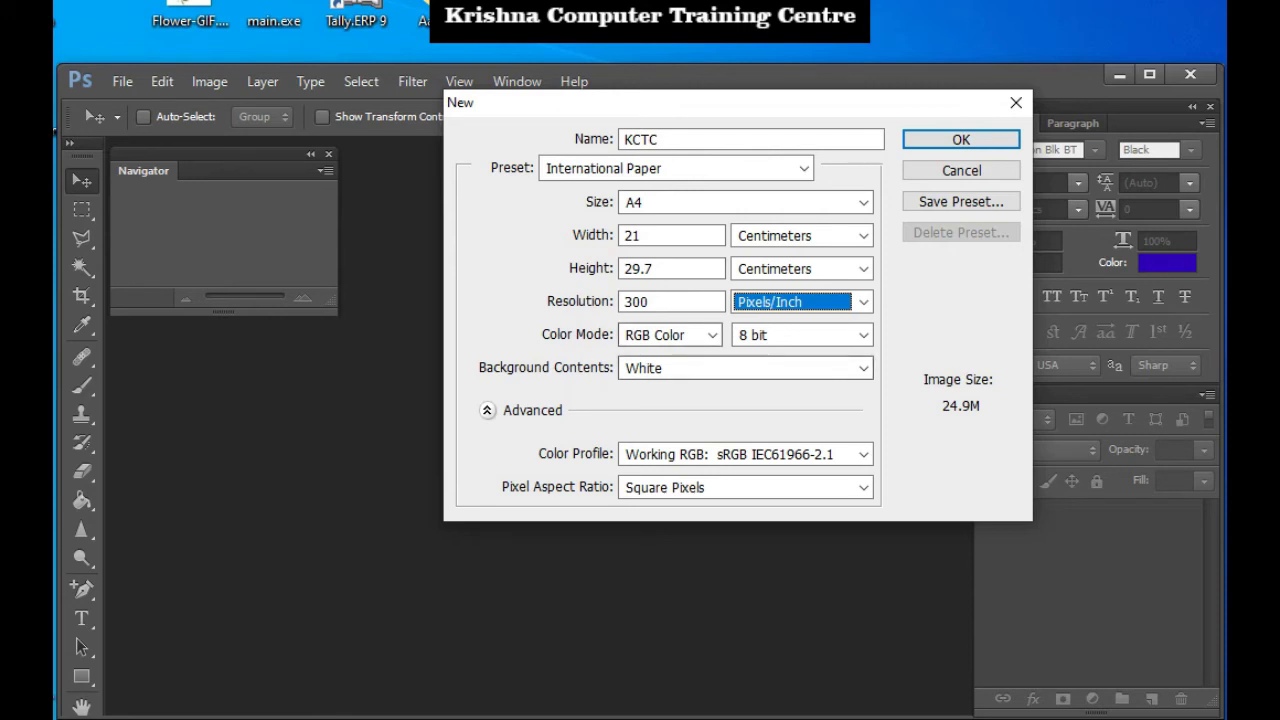
- Try a resolution of 72, then retype it as 300 pixels/inch
key("shift+Tab")
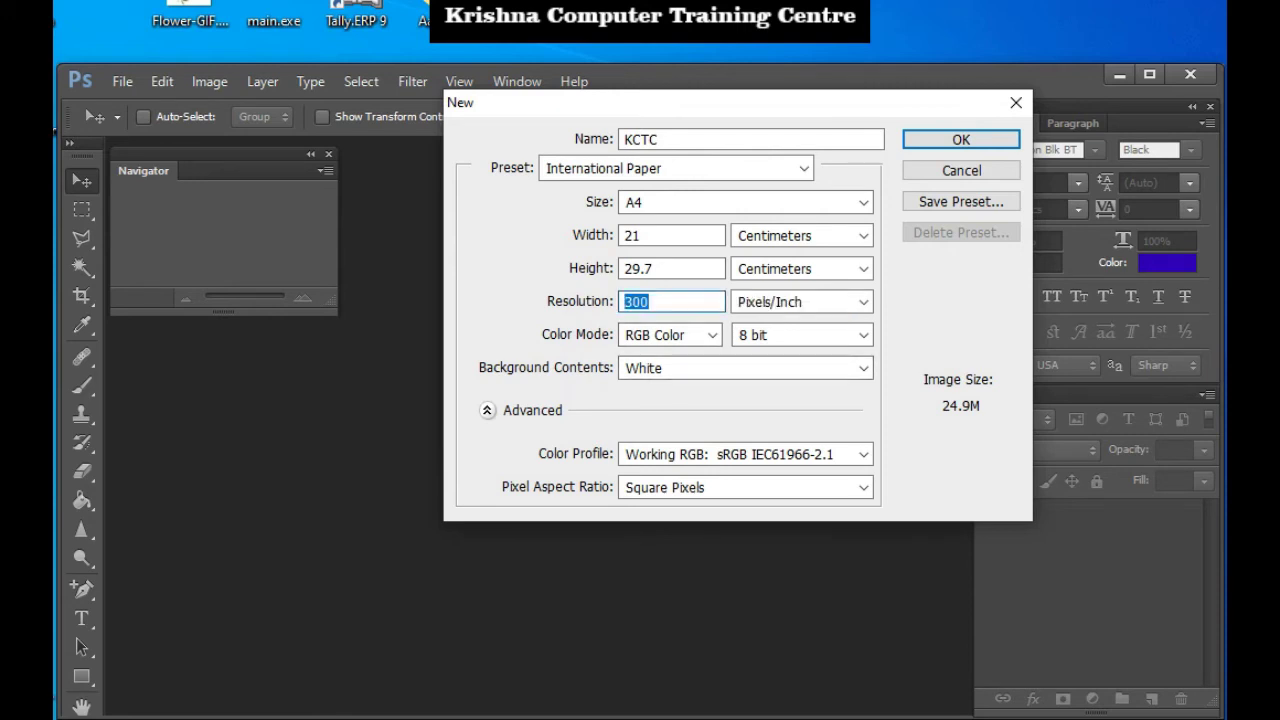
type("7")
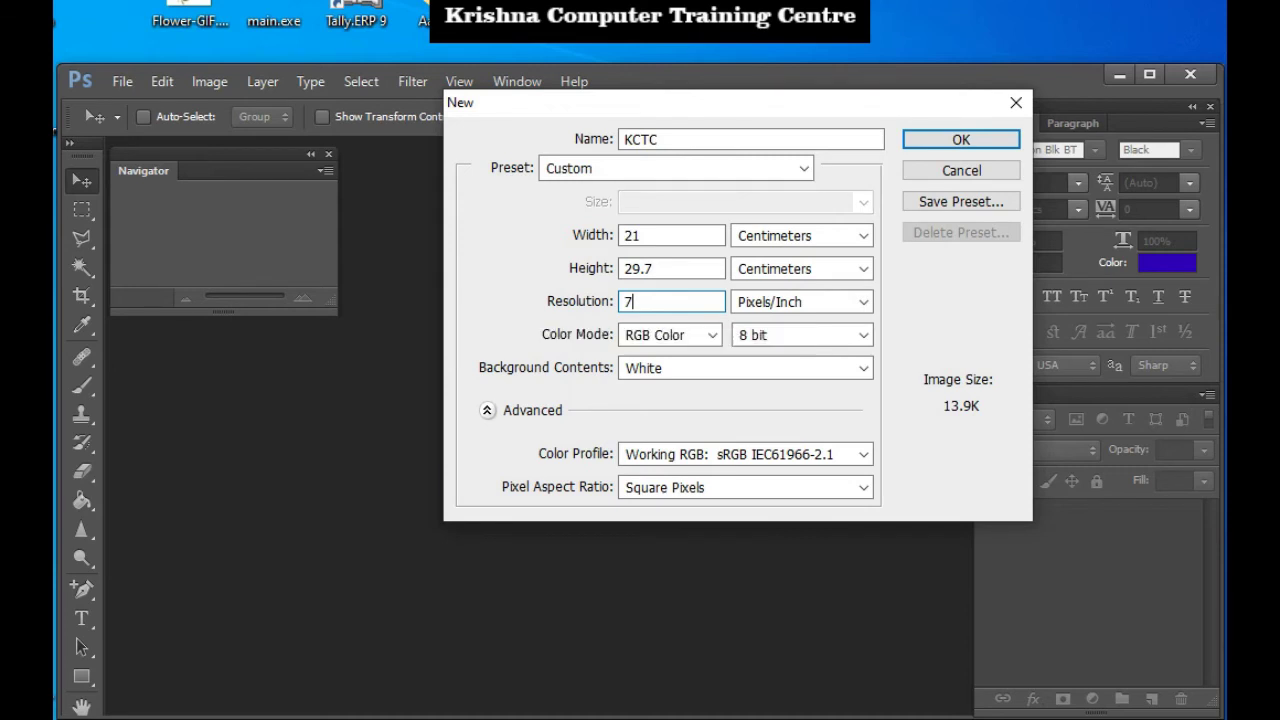
type("2")
key("ctrl+a")
type("3")
type("00")
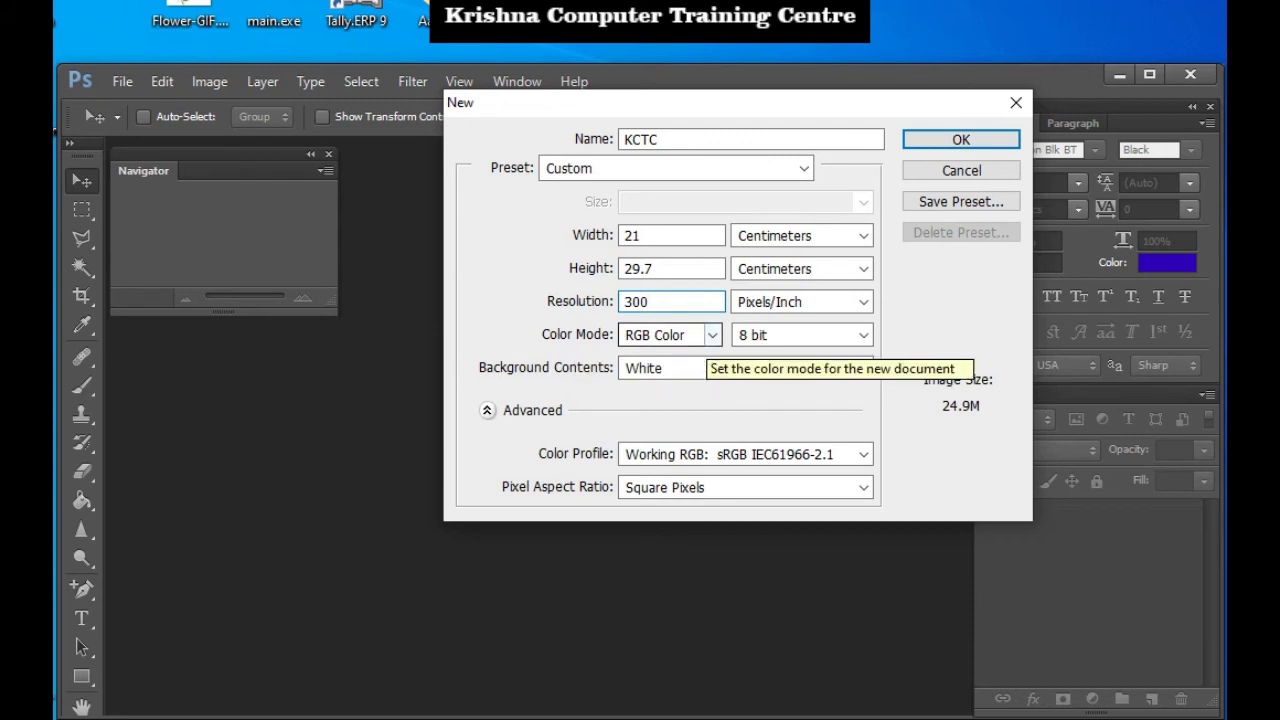
- Show the Color Mode options, Bitmap through Lab Color
left_click(712, 335)
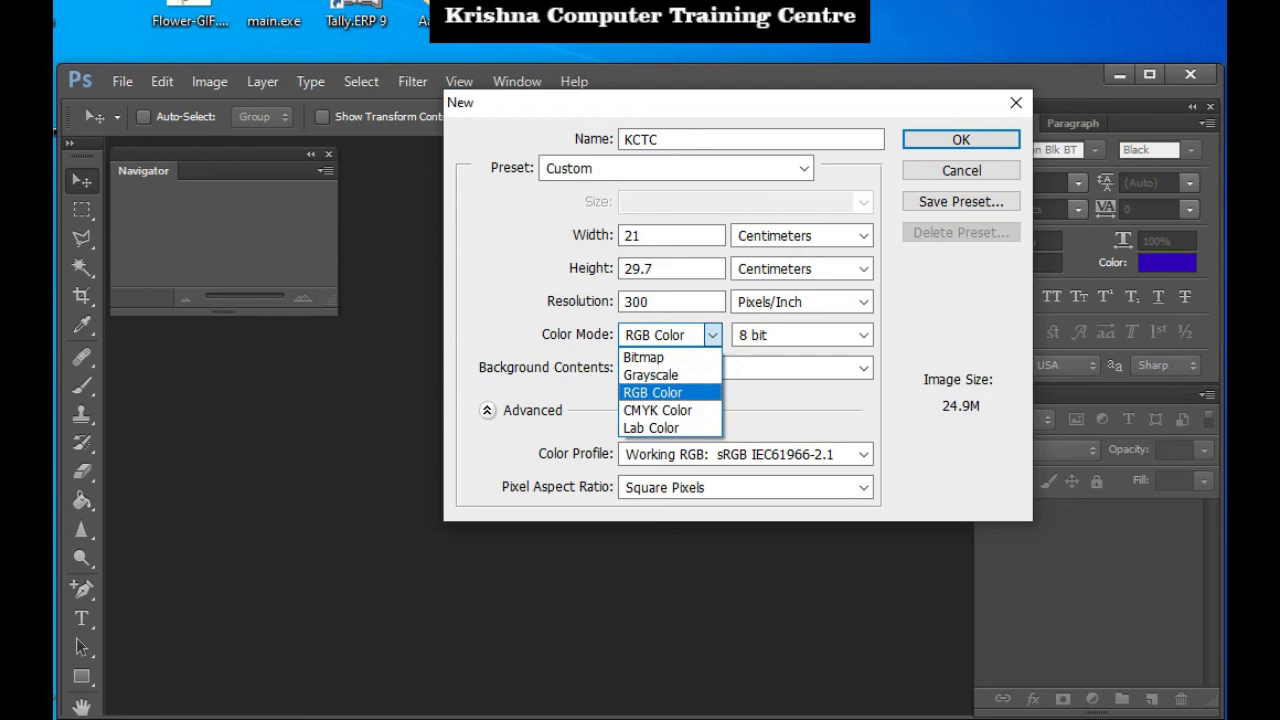
- Keep RGB Color and a White background, then create the KCTC document
key("Return")
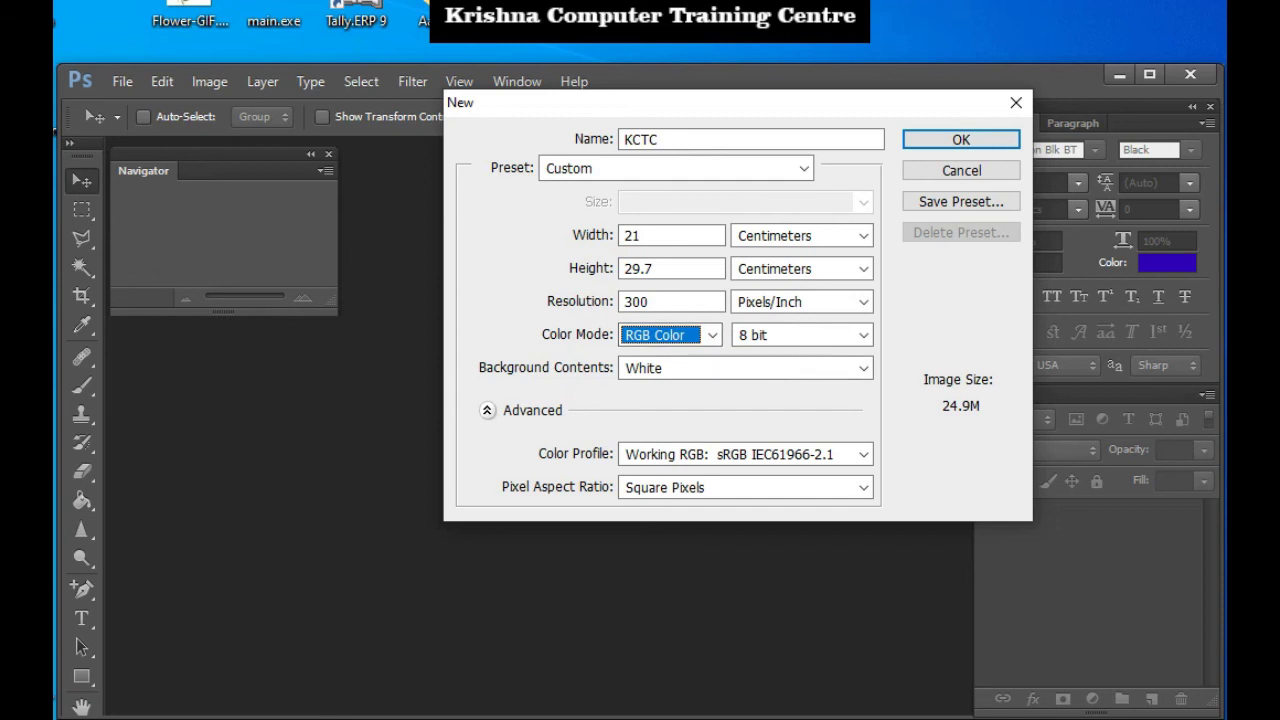
left_click(745, 368)
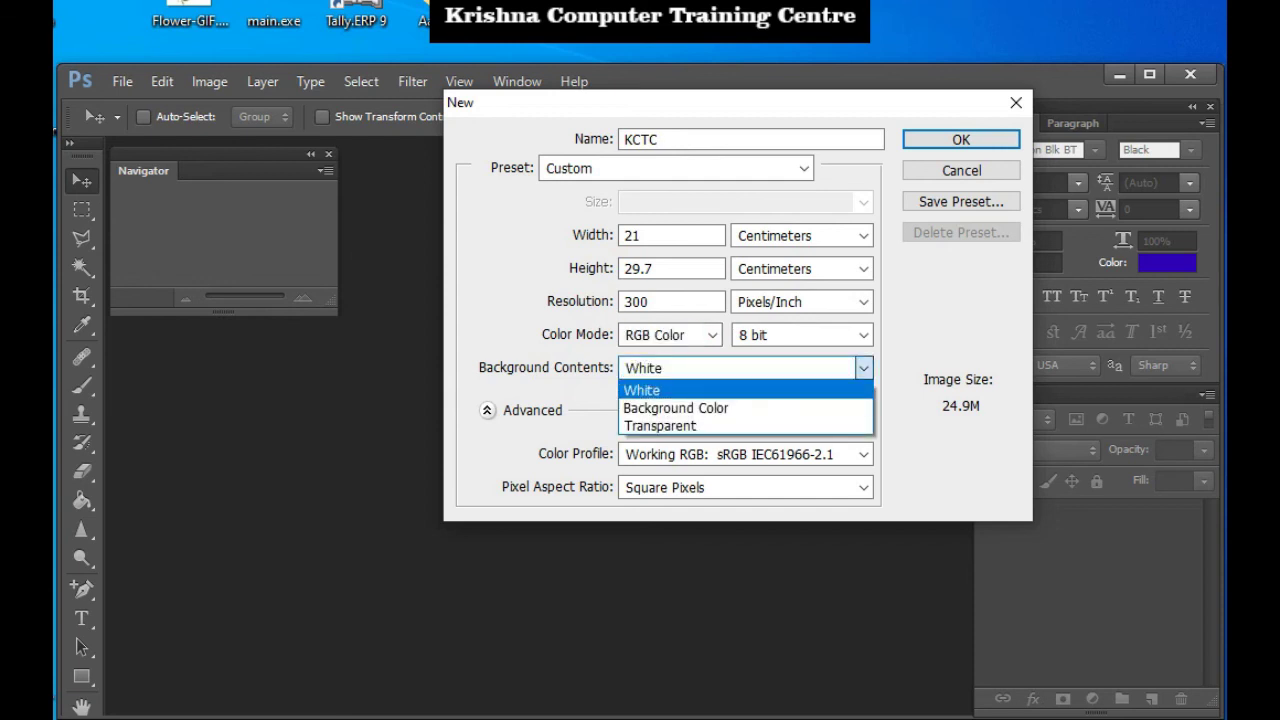
key("Down")
key("Down")
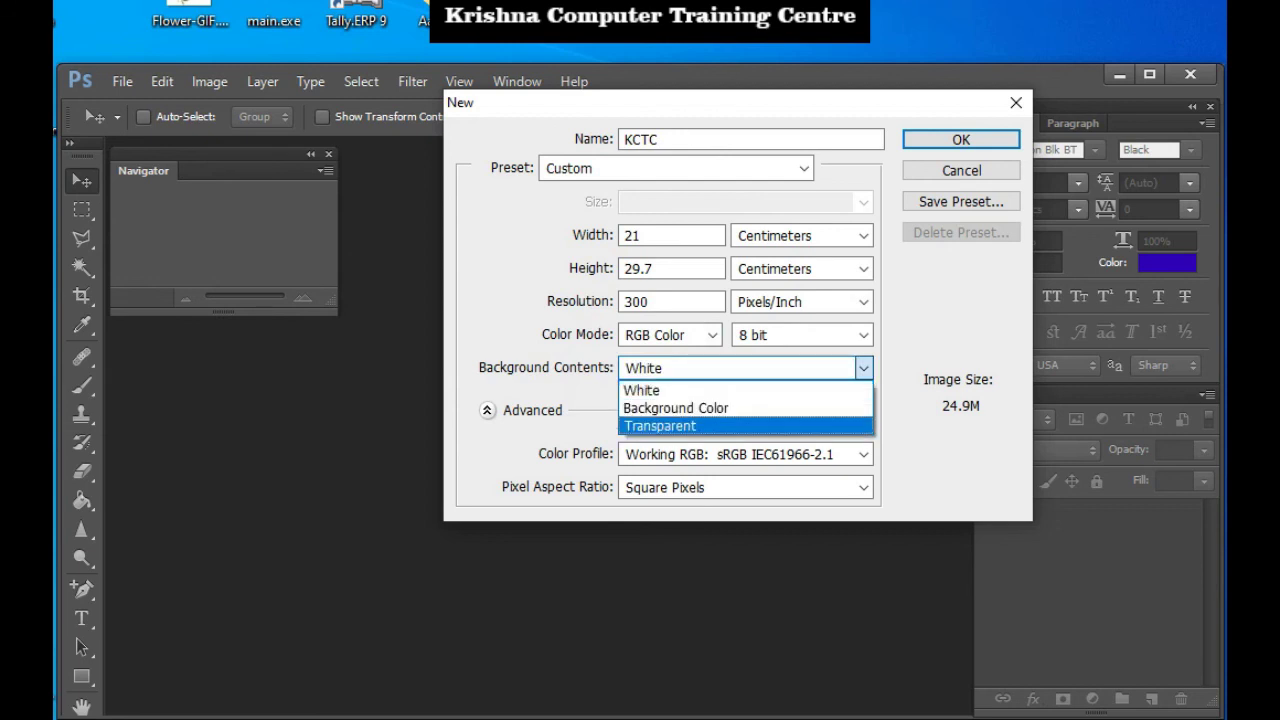
key("Up")
key("Up")
key("Return")
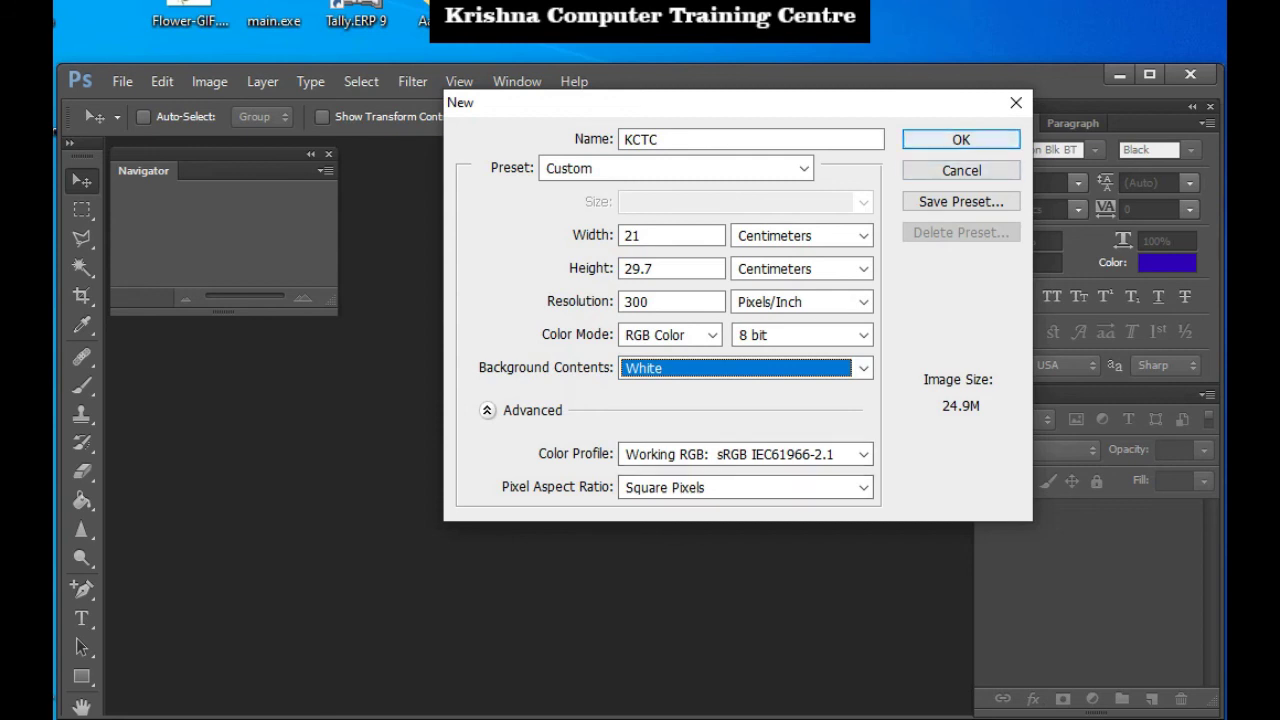
left_click(960, 140)
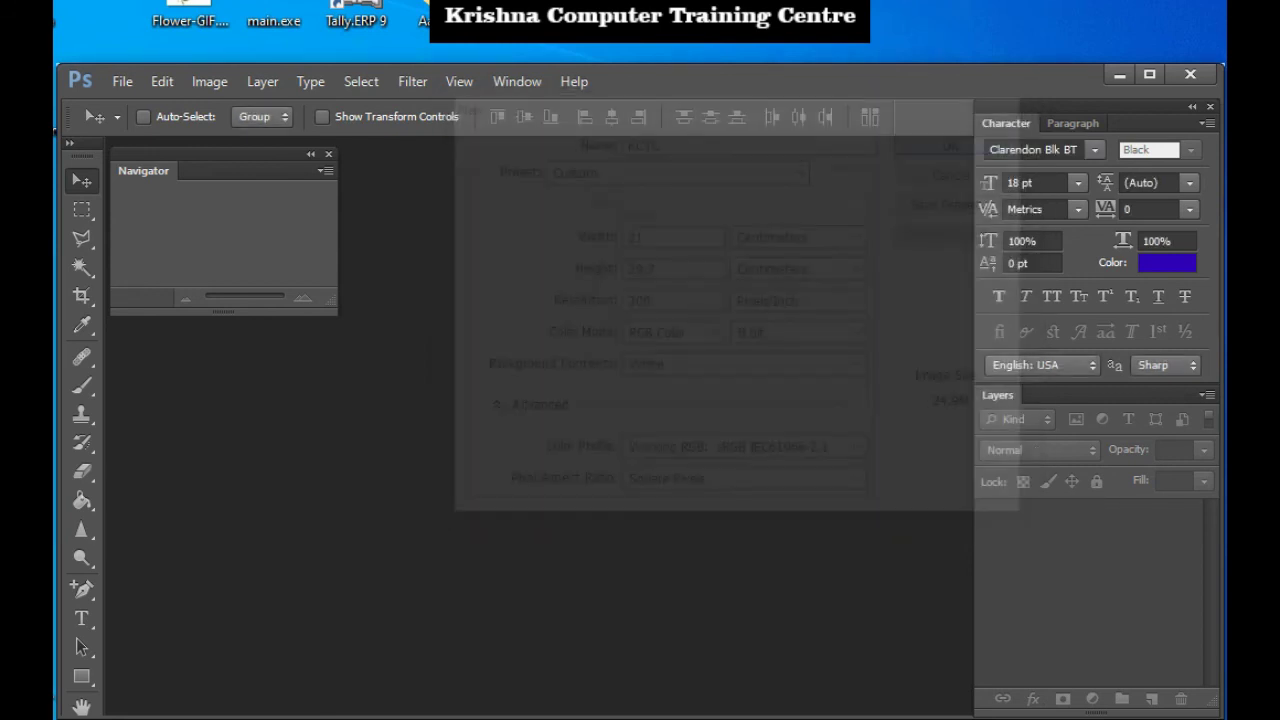